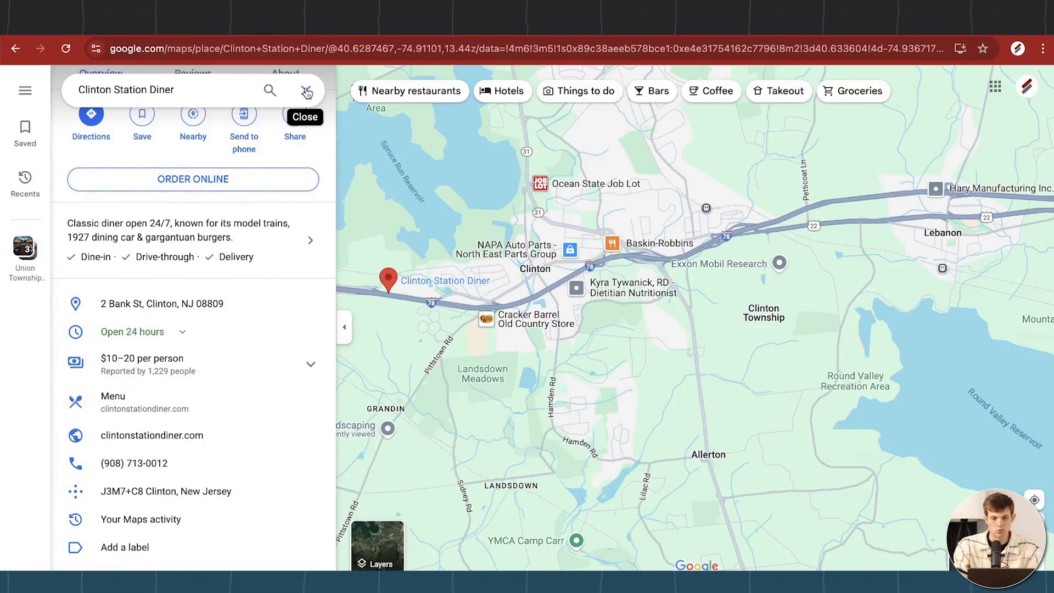
Close the Clinton Station Diner listing and examine the Weiss Landscaping Inc listing on the map south of Clinton.
{"action": "left_click", "coordinate": [306, 92]}
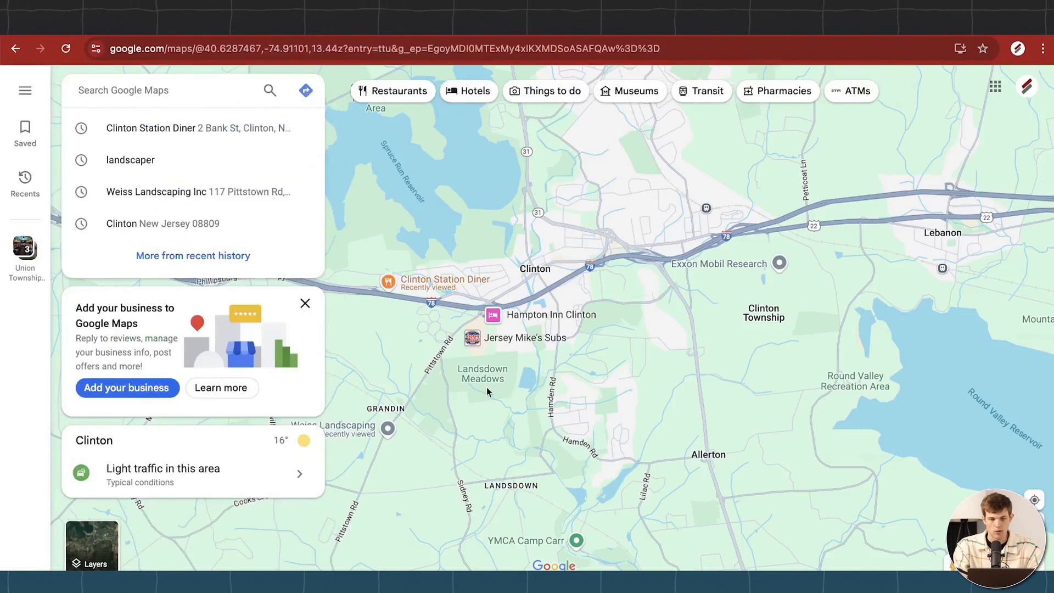
{"action": "left_click_drag", "start_coordinate": [487, 390], "coordinate": [553, 317]}
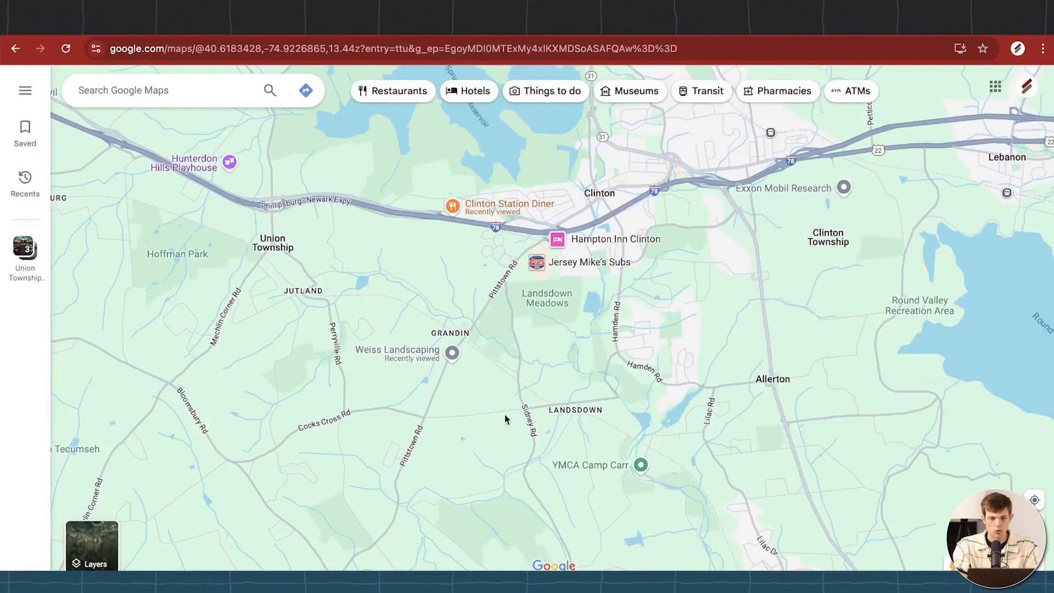
{"action": "left_click", "coordinate": [415, 356]}
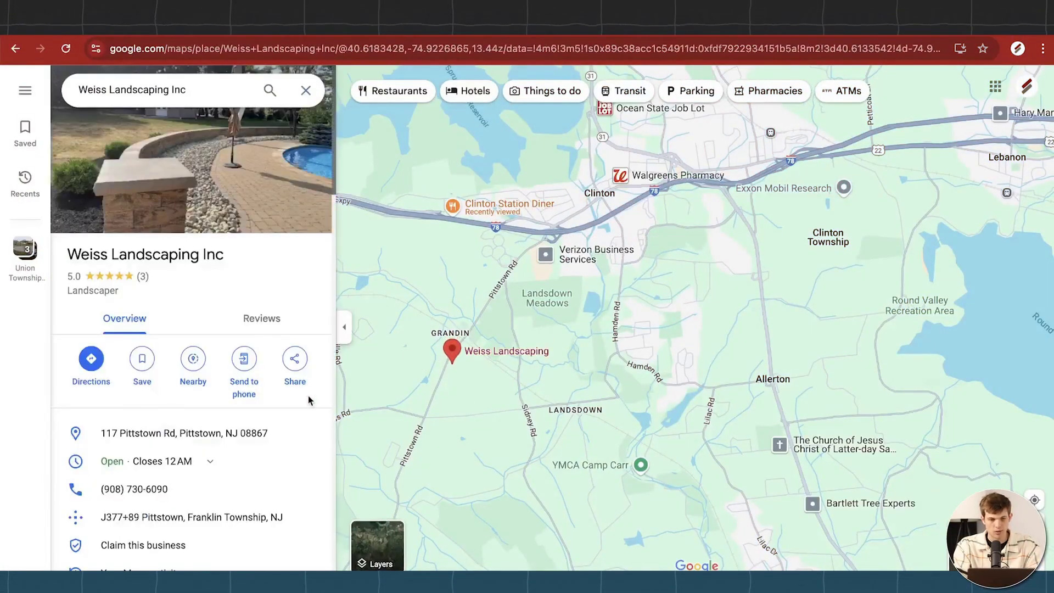
{"action": "scroll", "coordinate": [190, 477], "scroll_direction": "down", "scroll_amount": 2}
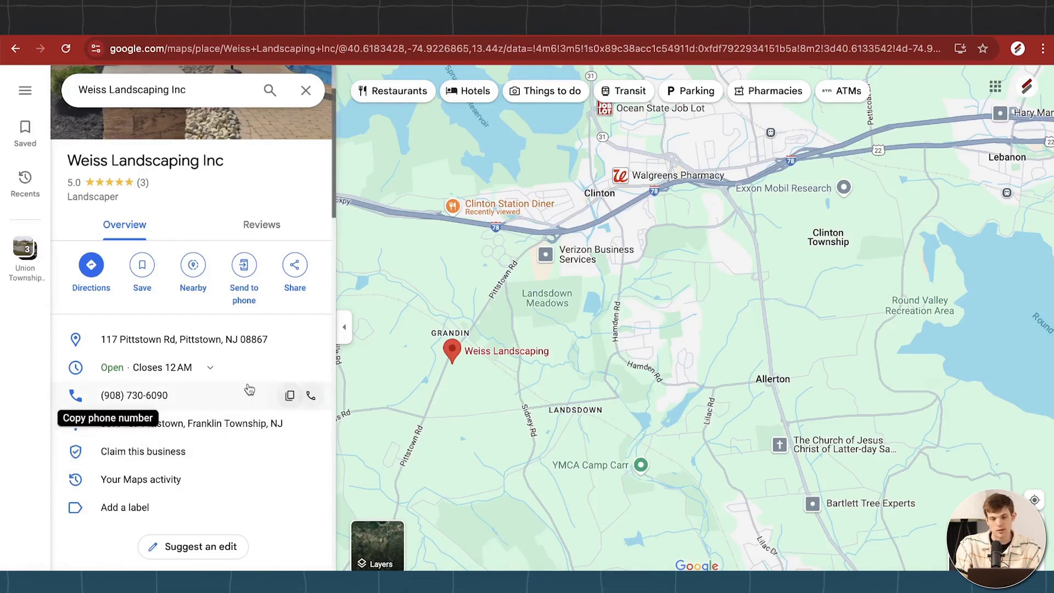
{"action": "left_click", "coordinate": [305, 90]}
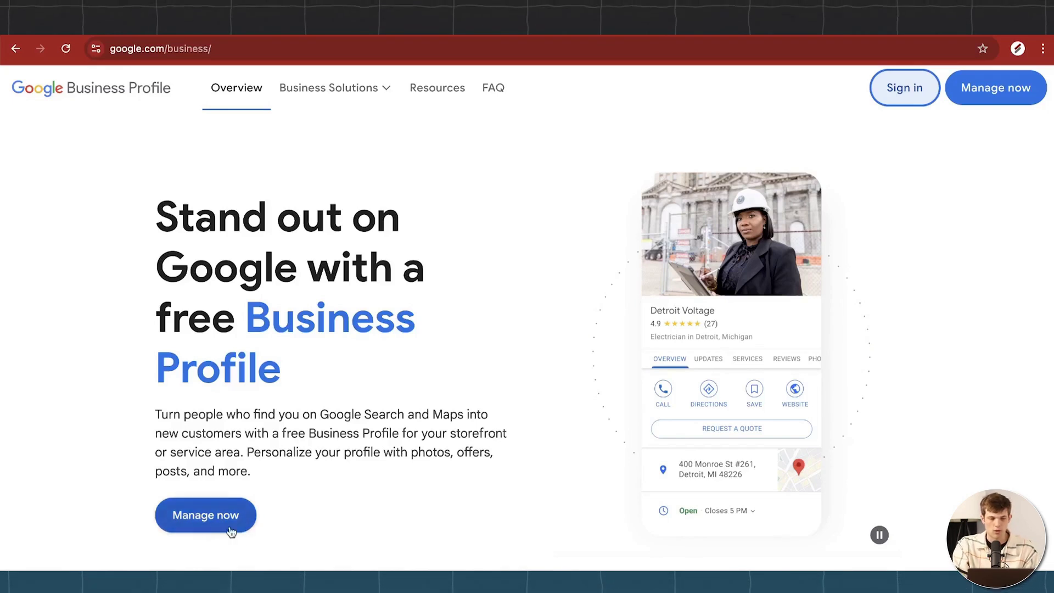
Start a new Google Business Profile and submit the business name "Santrel Landscaping LLC".
{"action": "left_click", "coordinate": [189, 513]}
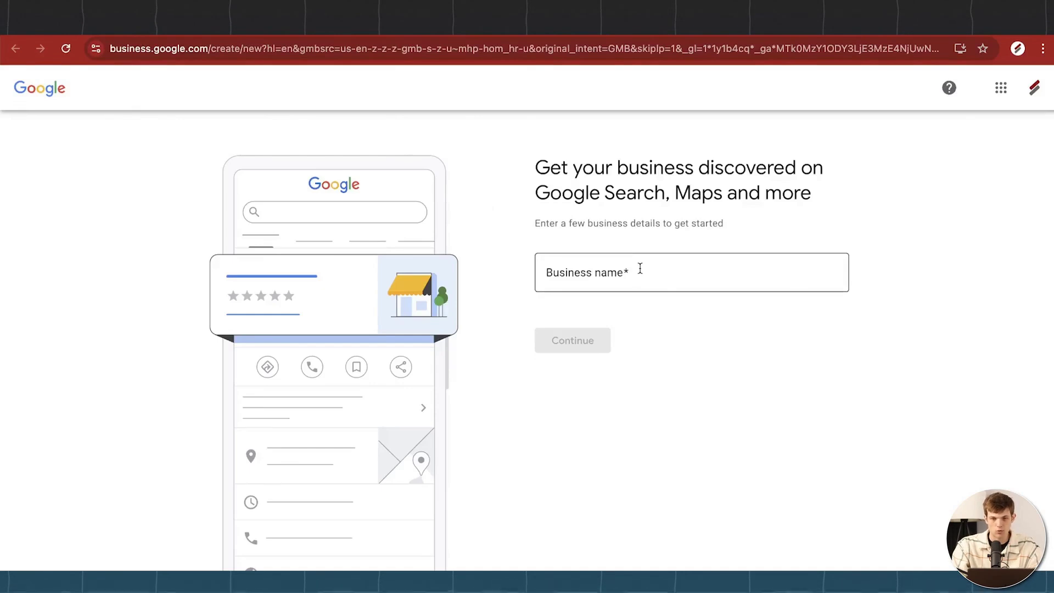
{"action": "left_click", "coordinate": [640, 269]}
{"action": "type", "text": "Santrel Landscaping LLC"}
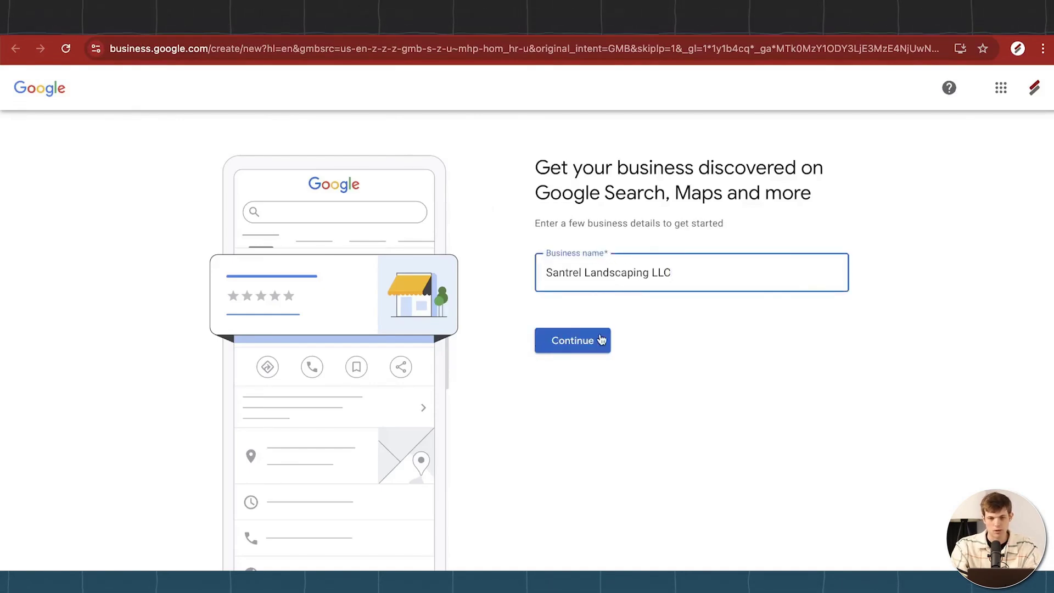
{"action": "left_click", "coordinate": [568, 340]}
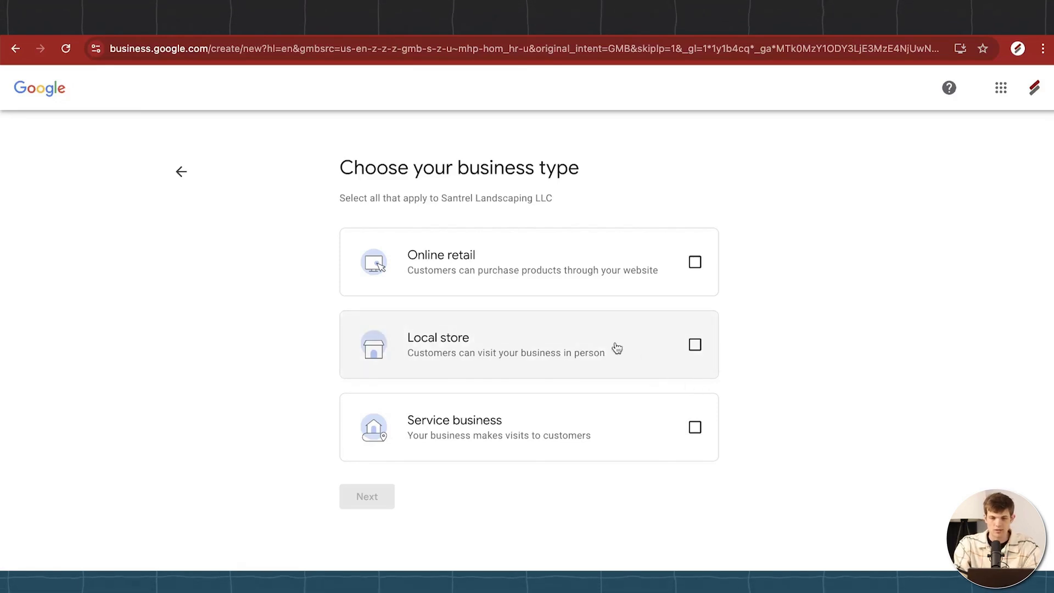
Choose Service business as the only business type and proceed to the business category.
{"action": "left_click", "coordinate": [695, 427]}
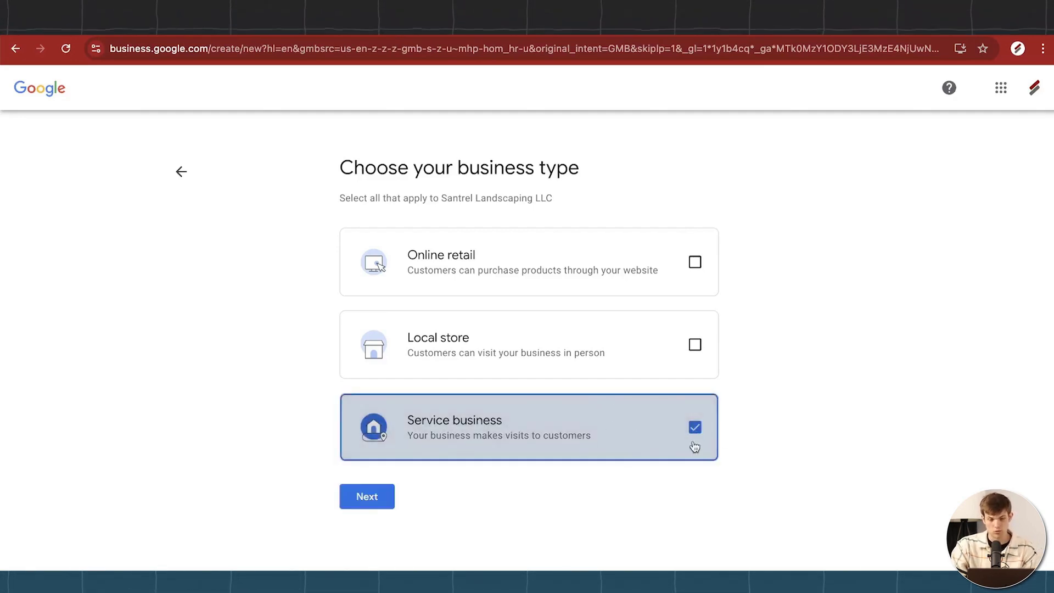
{"action": "left_click", "coordinate": [695, 346]}
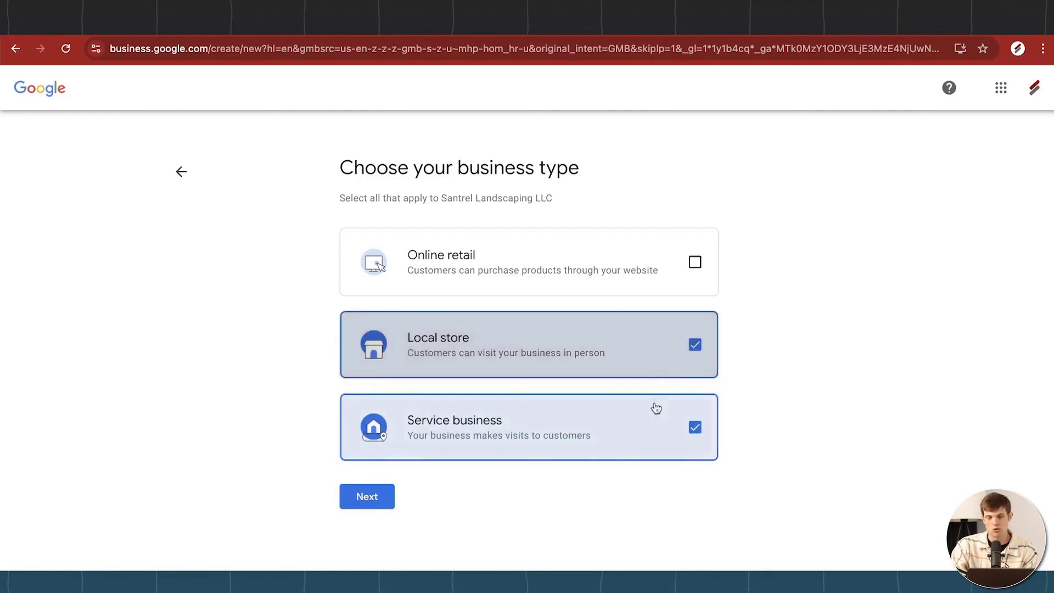
{"action": "left_click", "coordinate": [694, 345]}
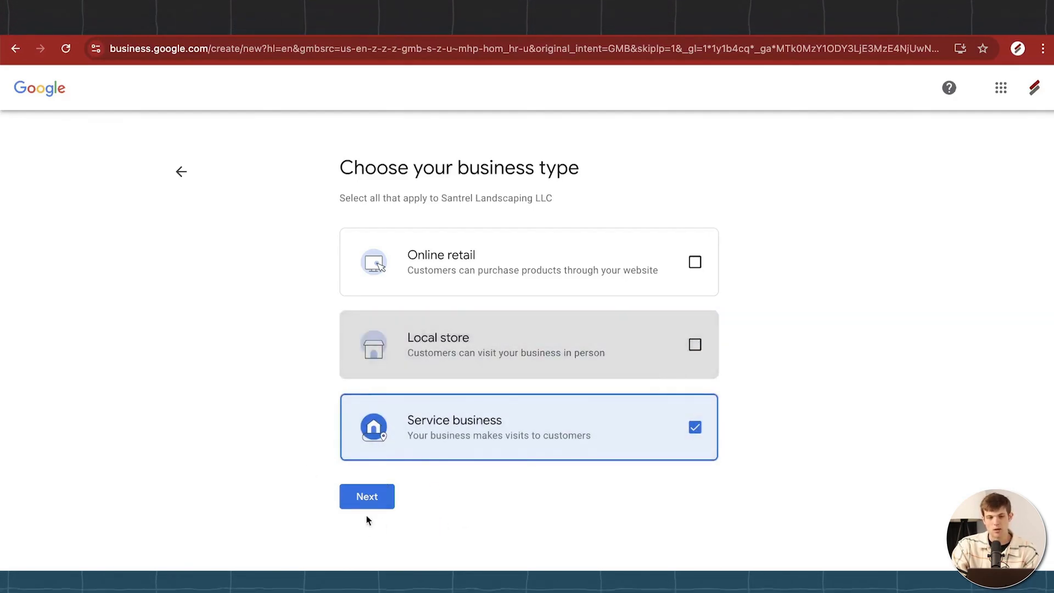
{"action": "left_click", "coordinate": [367, 497]}
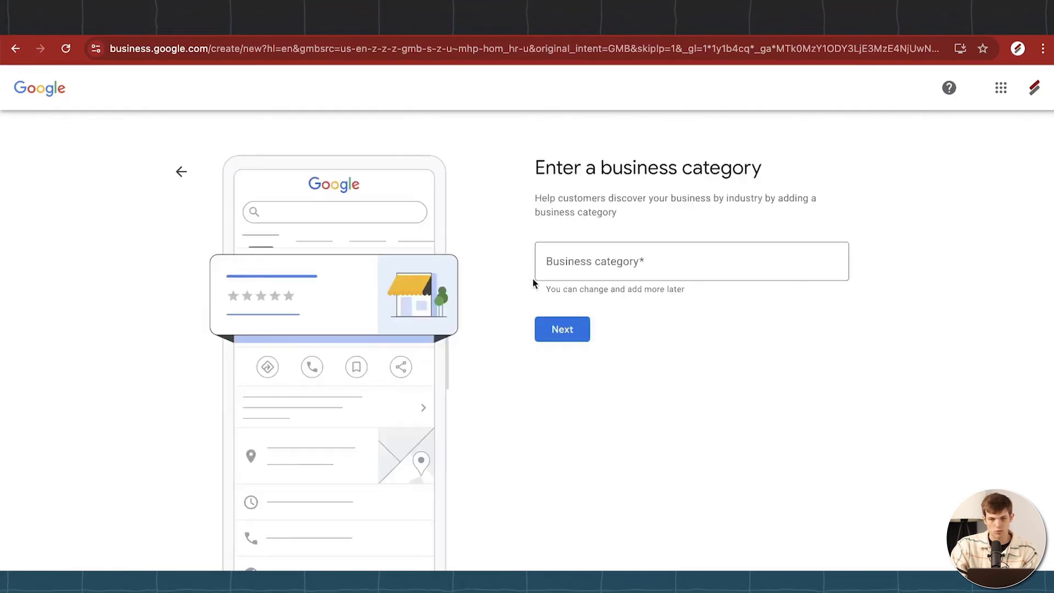
Look up the business category suggestions for "Land" and for "Lawn".
{"action": "left_click", "coordinate": [696, 265]}
{"action": "type", "text": "Landscaper"}
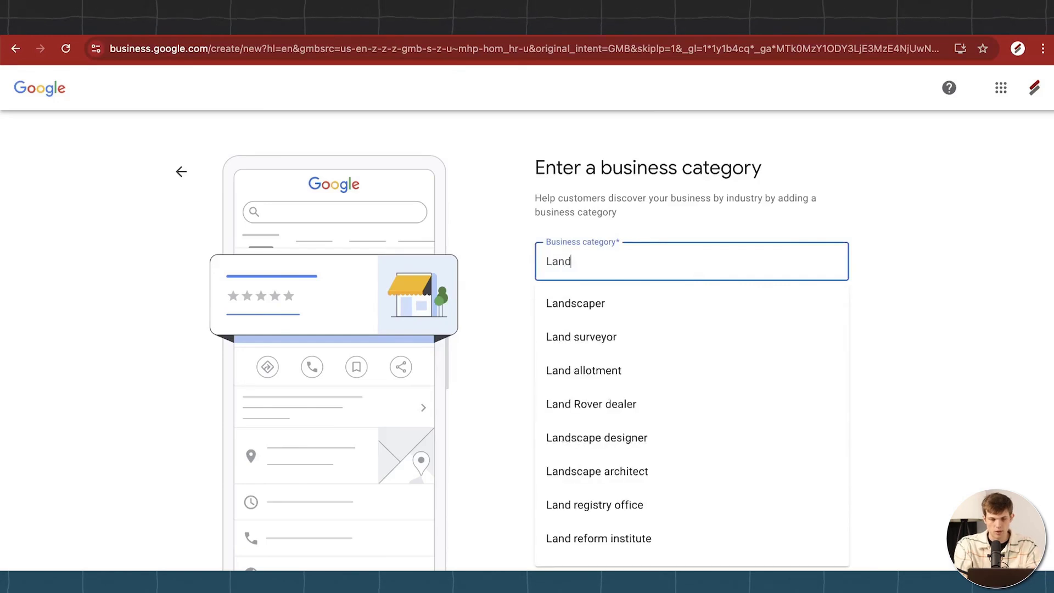
{"action": "key", "text": "BackSpace"}
{"action": "key", "text": "BackSpace"}
{"action": "key", "text": "BackSpace"}
{"action": "key", "text": "BackSpace"}
{"action": "key", "text": "BackSpace"}
{"action": "key", "text": "BackSpace"}
{"action": "key", "text": "BackSpace"}
{"action": "key", "text": "BackSpace"}
{"action": "type", "text": "wn"}
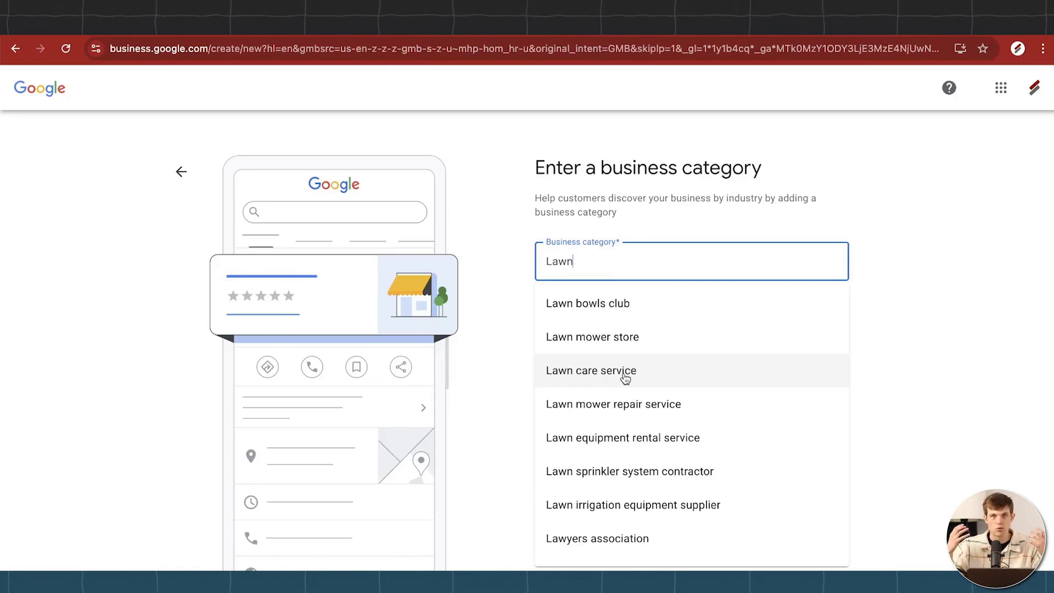
Set the business category to Landscaper and proceed to the service areas.
{"action": "key", "text": "BackSpace"}
{"action": "key", "text": "BackSpace"}
{"action": "type", "text": "ndscaper"}
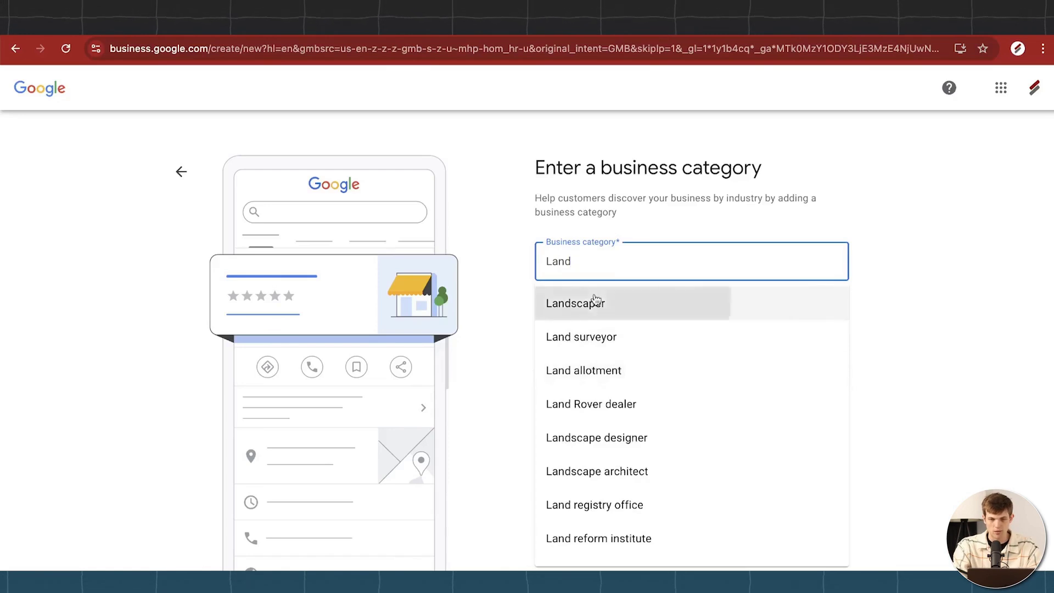
{"action": "left_click", "coordinate": [595, 303]}
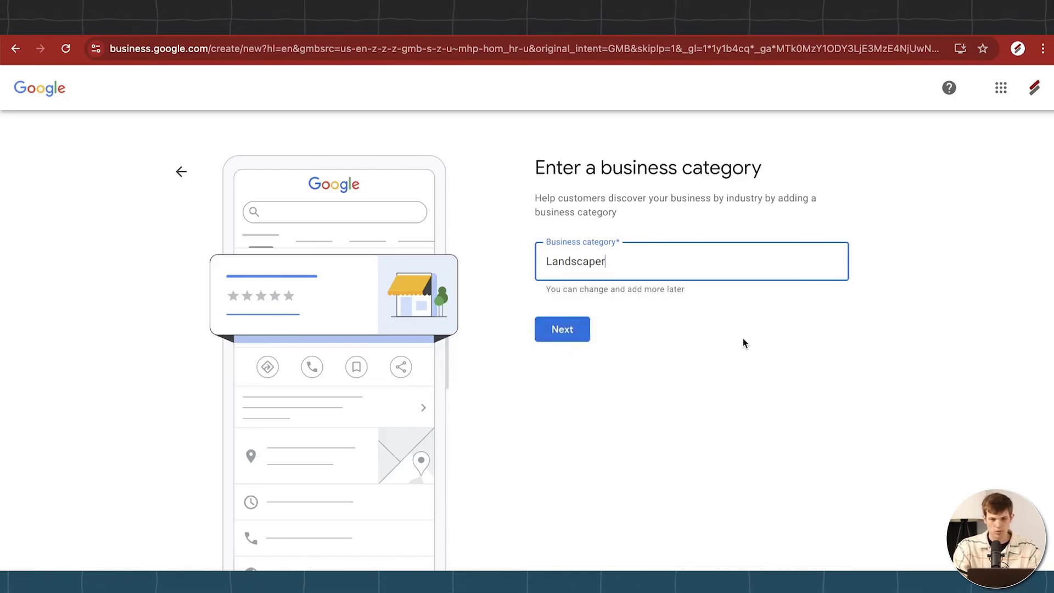
{"action": "left_click", "coordinate": [563, 331]}
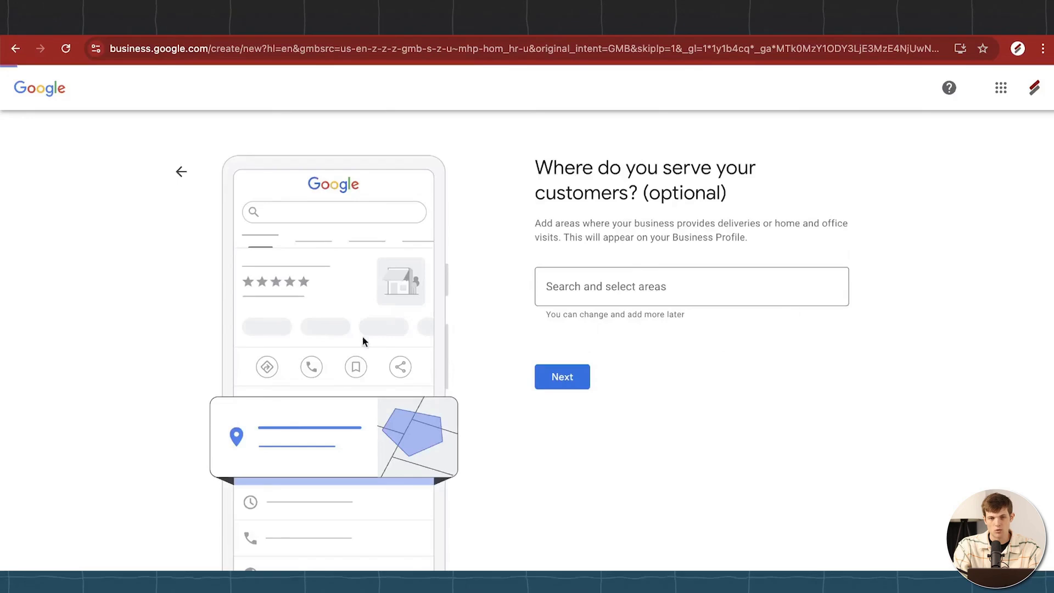
Add Clinton, Flemington and High Bridge, all in NJ, USA, as service areas and proceed to the contact details.
{"action": "left_click", "coordinate": [633, 299]}
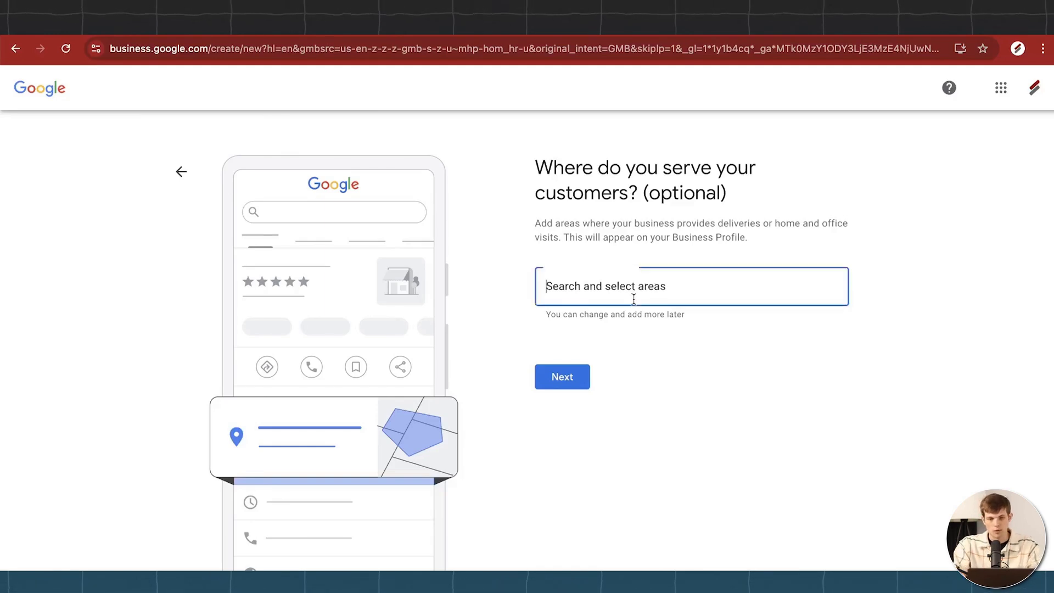
{"action": "type", "text": "clinton"}
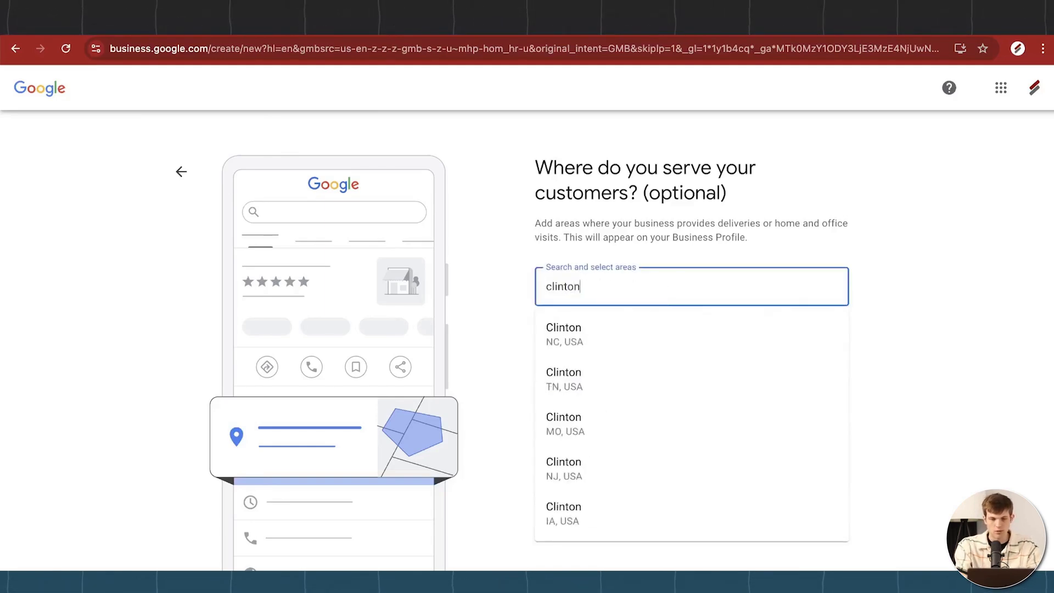
{"action": "left_click", "coordinate": [603, 468]}
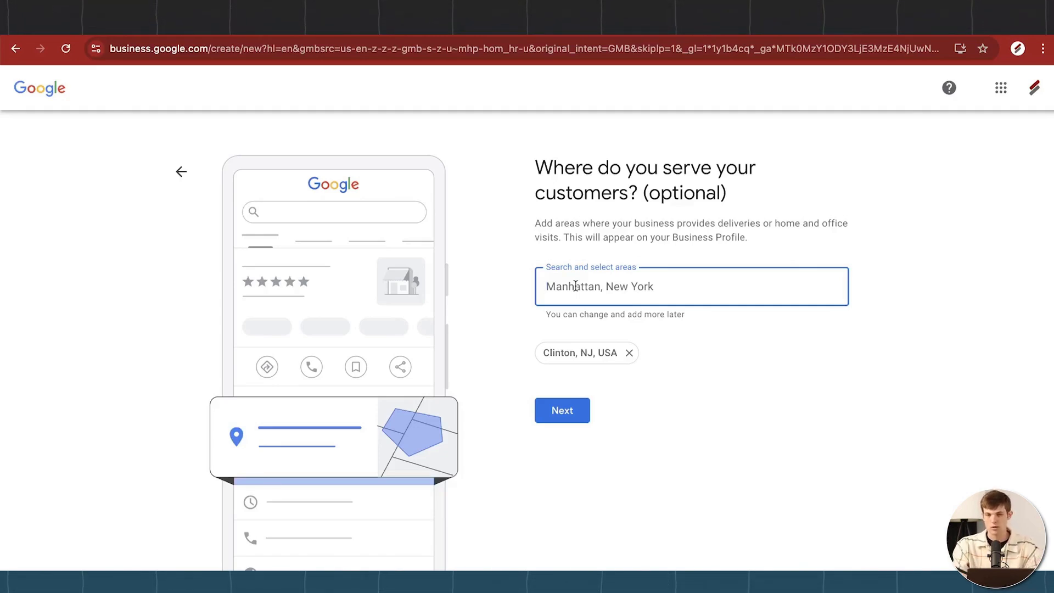
{"action": "type", "text": "fleming"}
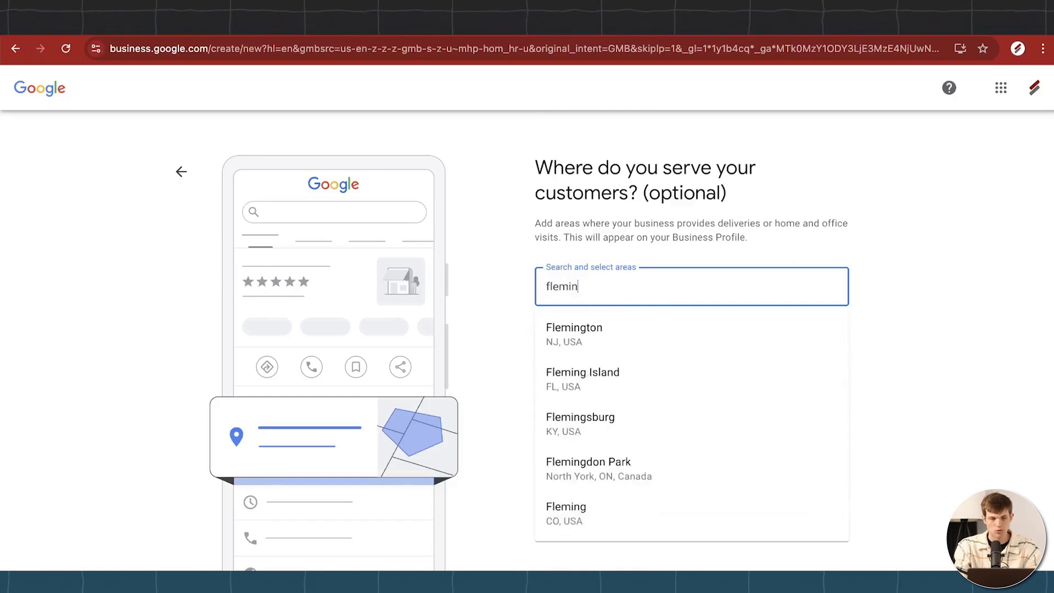
{"action": "left_click", "coordinate": [557, 331]}
{"action": "type", "text": "hig"}
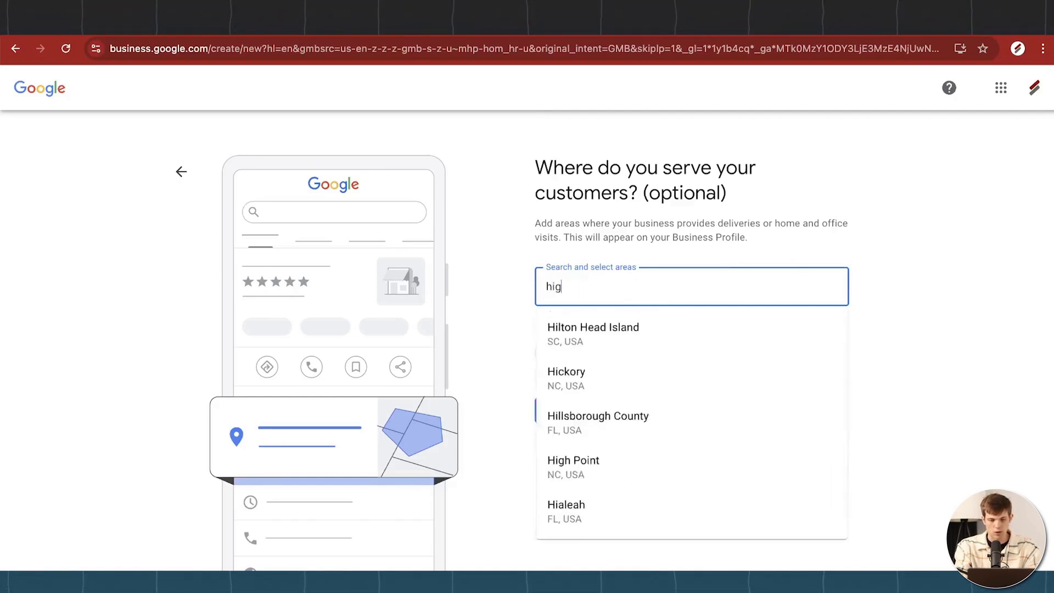
{"action": "type", "text": "h bri"}
{"action": "left_click", "coordinate": [644, 352]}
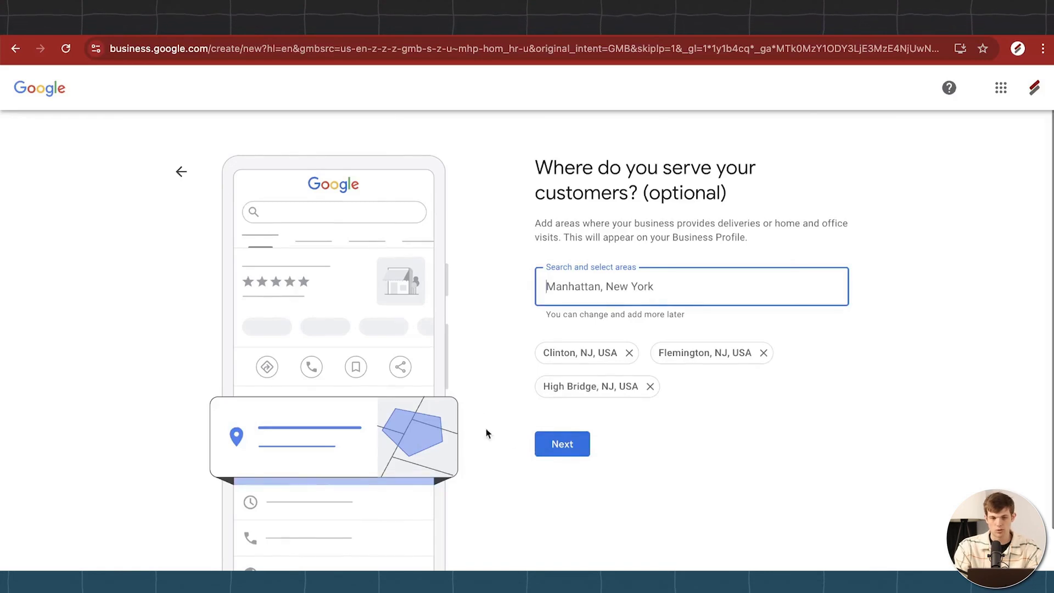
{"action": "scroll", "coordinate": [585, 423], "scroll_direction": "down", "scroll_amount": 1}
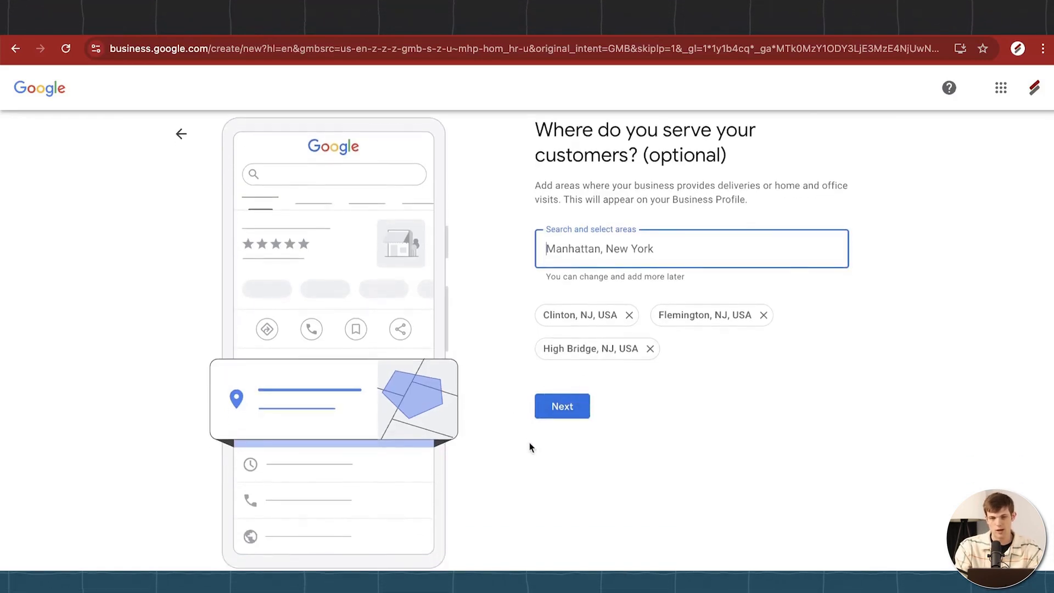
{"action": "left_click", "coordinate": [571, 407]}
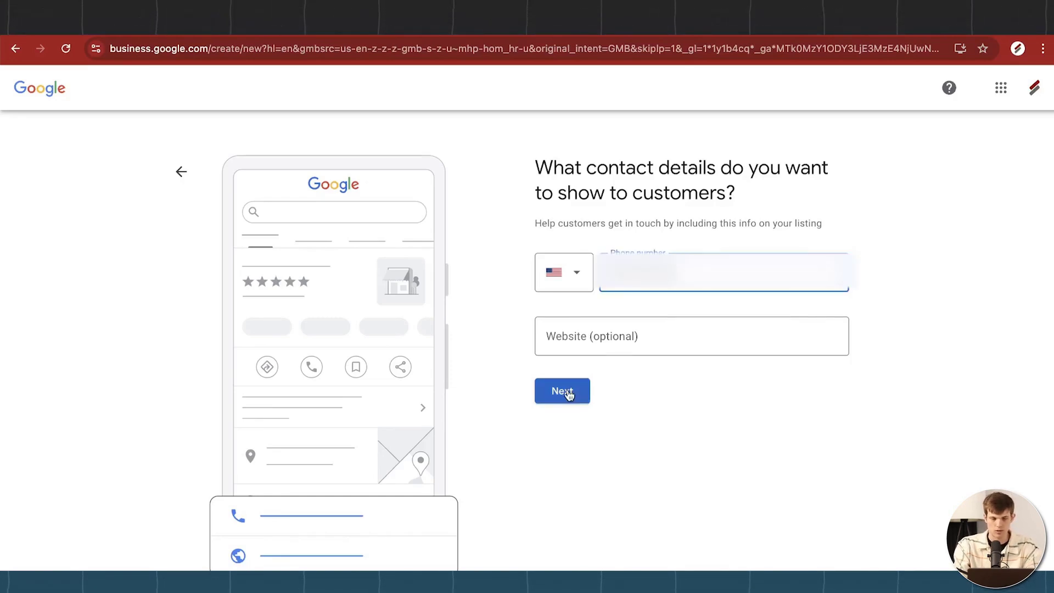
Submit the contact phone number without a website, opt in to Business Profile news and tips, and continue to verification.
{"action": "left_click", "coordinate": [565, 391]}
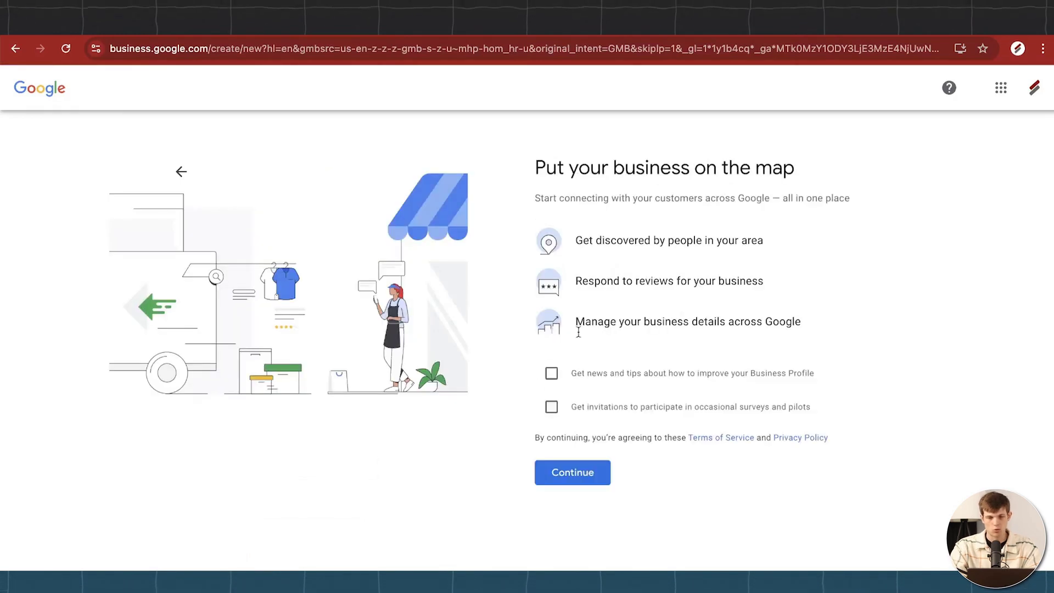
{"action": "left_click", "coordinate": [551, 374]}
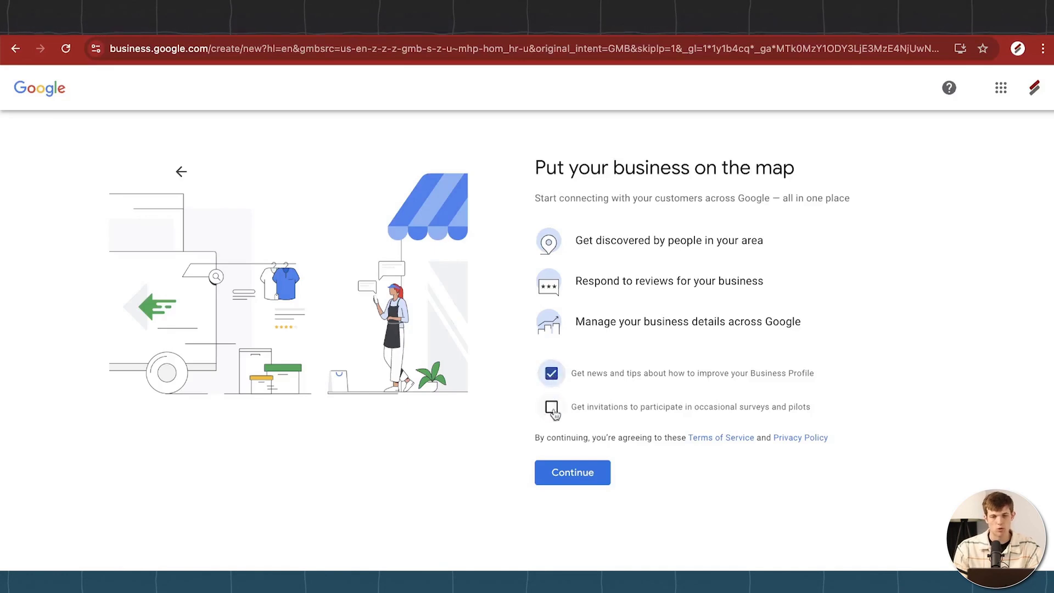
{"action": "left_click", "coordinate": [561, 475]}
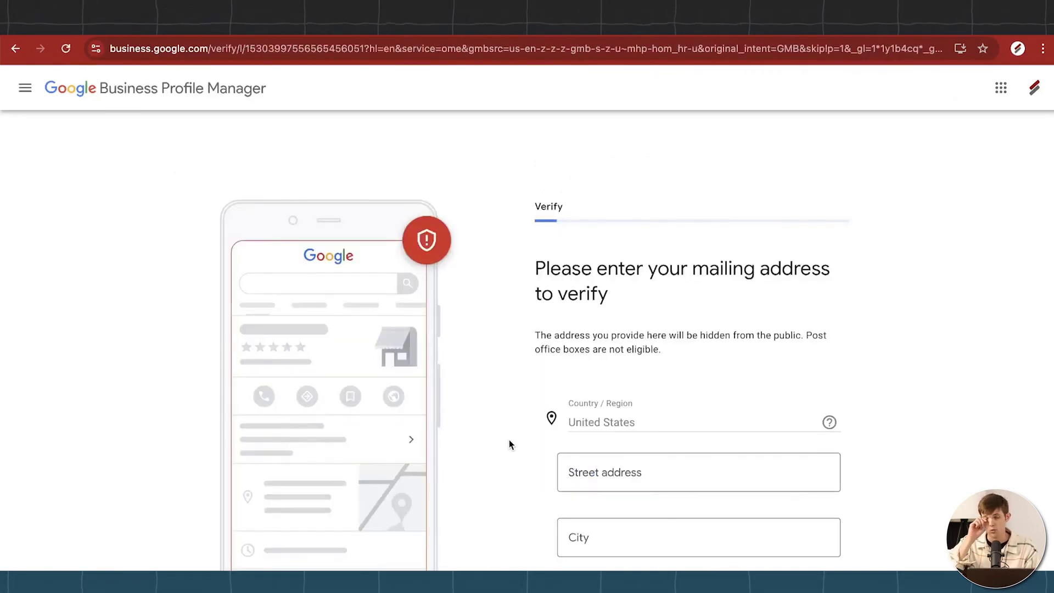
{"action": "scroll", "coordinate": [509, 440], "scroll_direction": "down", "scroll_amount": 3}
{"action": "scroll", "coordinate": [508, 444], "scroll_direction": "up", "scroll_amount": 3}
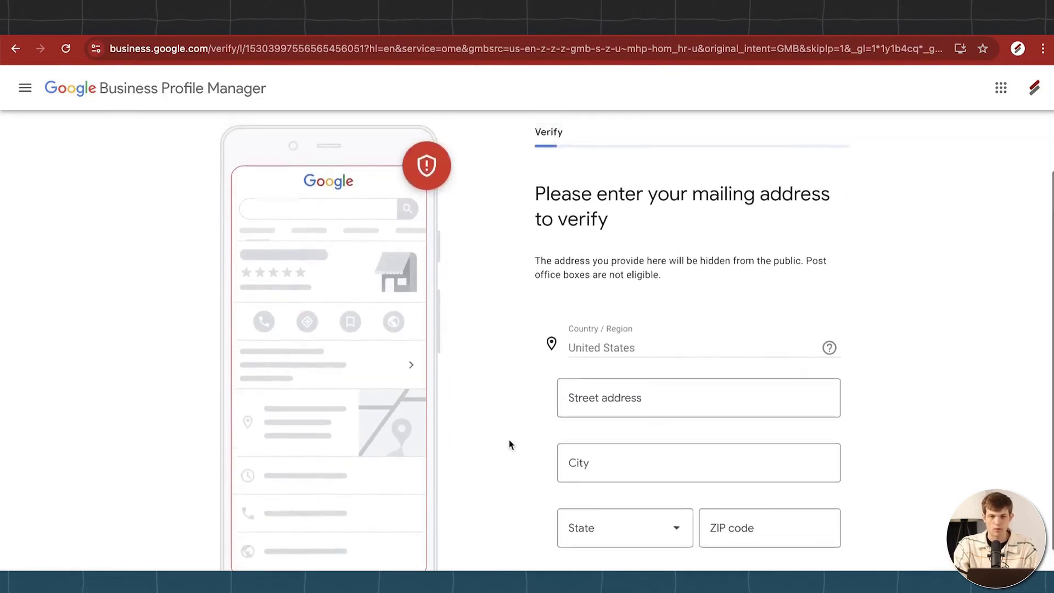
{"action": "scroll", "coordinate": [508, 444], "scroll_direction": "down", "scroll_amount": 2}
{"action": "scroll", "coordinate": [509, 444], "scroll_direction": "up", "scroll_amount": 1}
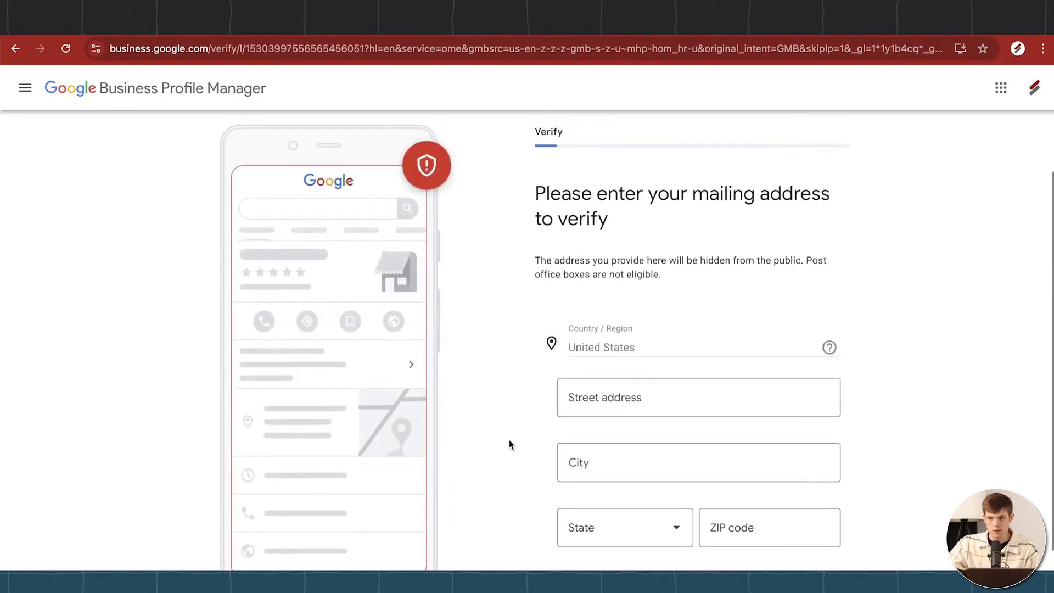
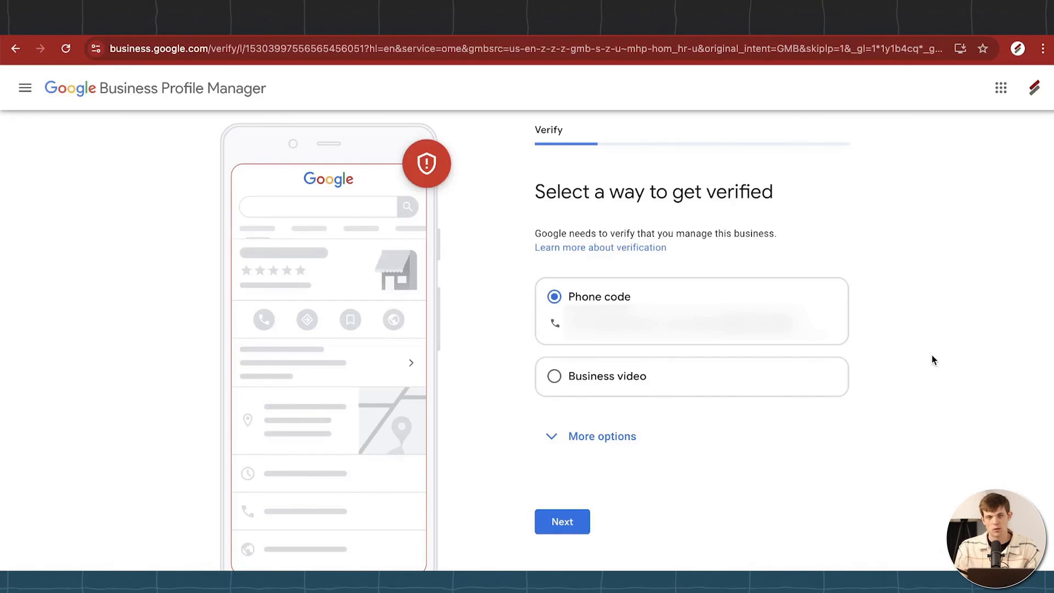
Select Business video as the verification method and expand the additional verification options.
{"action": "left_click", "coordinate": [641, 384]}
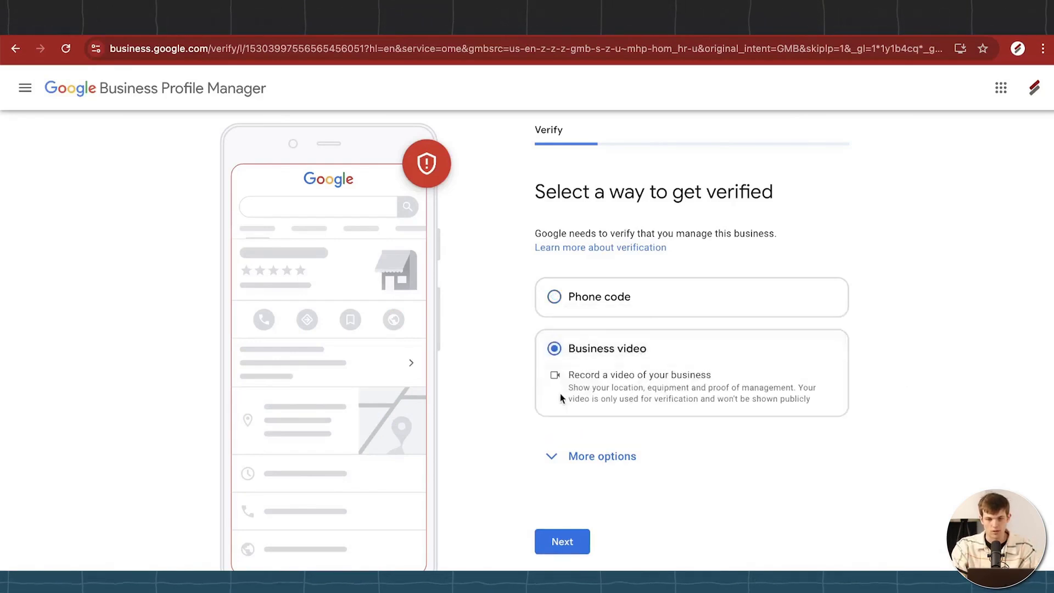
{"action": "left_click_drag", "start_coordinate": [569, 387], "coordinate": [685, 384]}
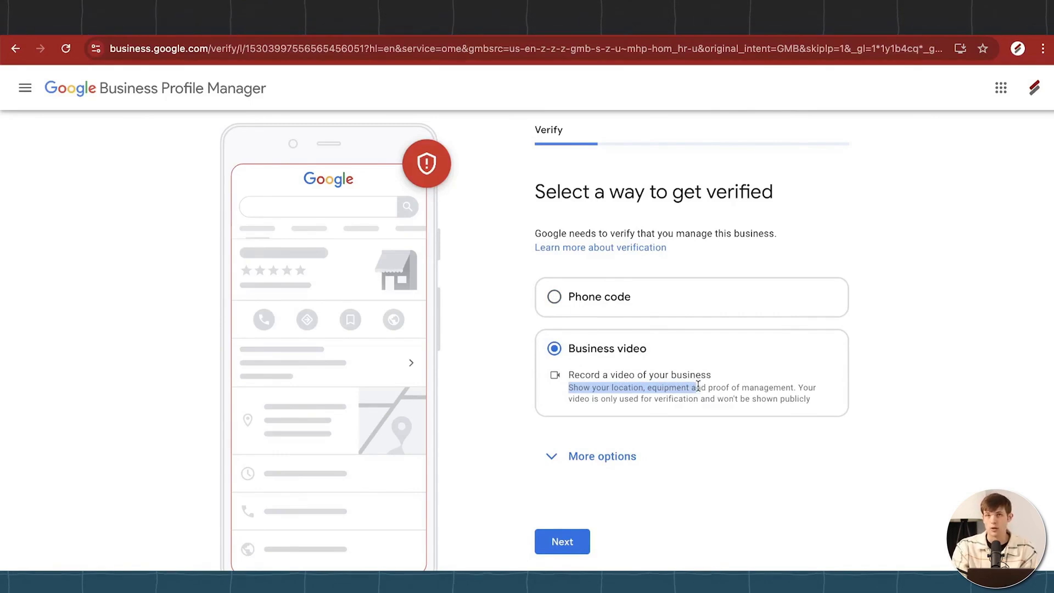
{"action": "left_click", "coordinate": [519, 355]}
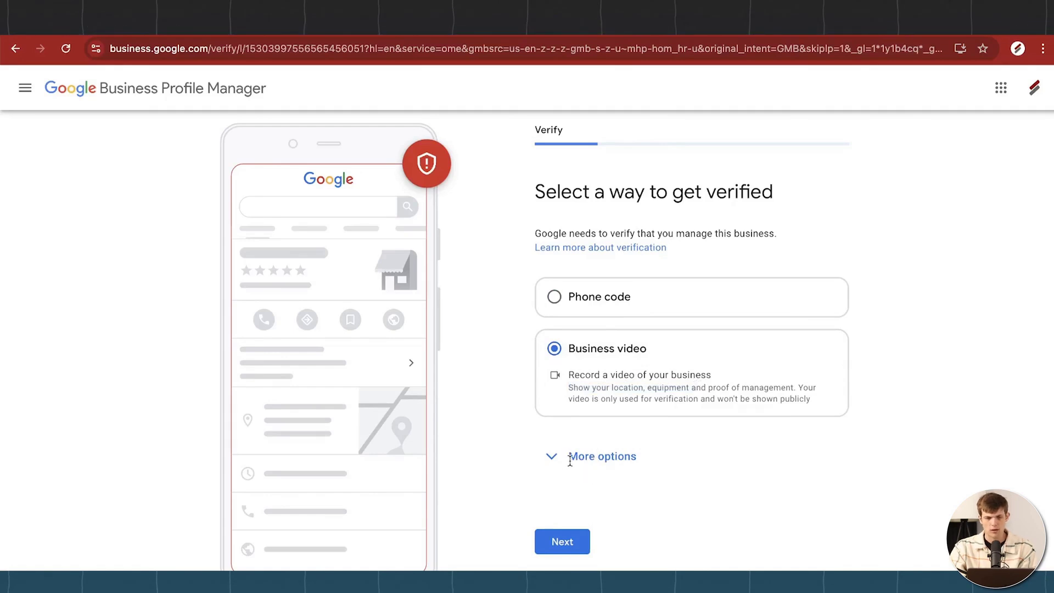
{"action": "left_click", "coordinate": [548, 456]}
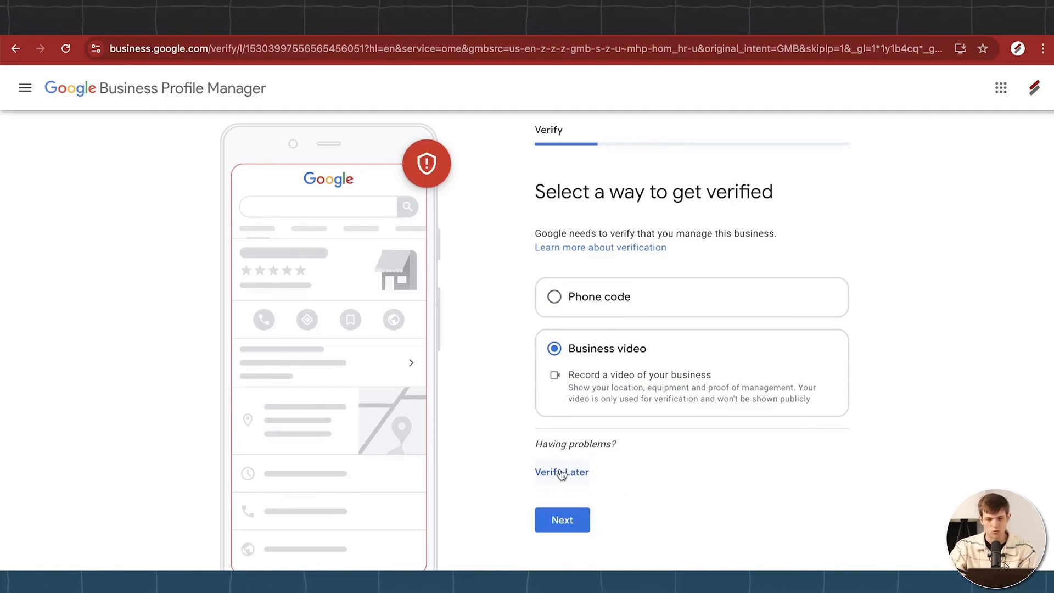
Postpone the business verification and expand the full list of suggested Landscaper services.
{"action": "left_click", "coordinate": [571, 471]}
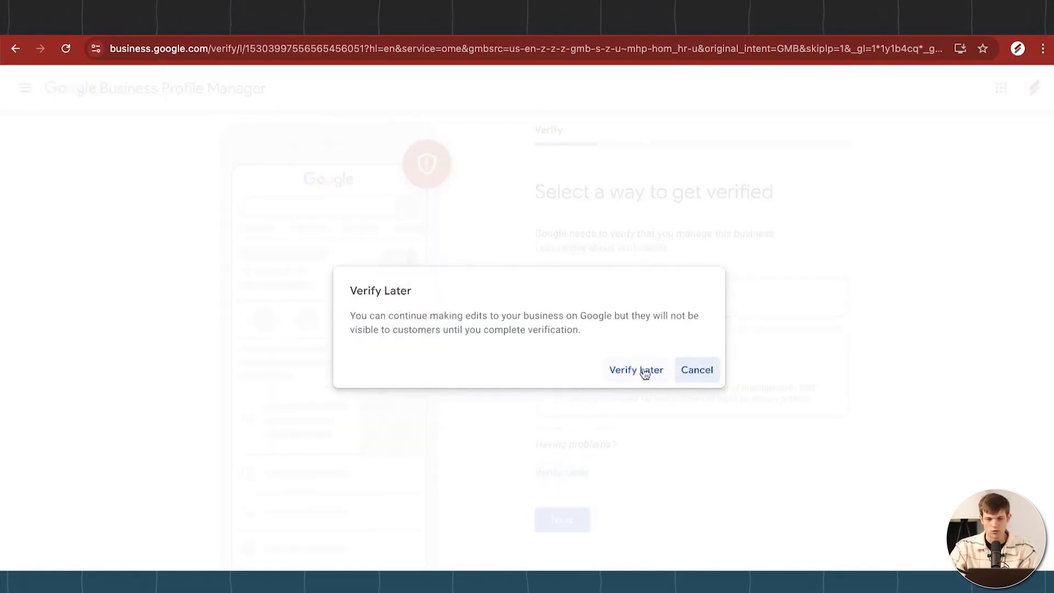
{"action": "left_click", "coordinate": [639, 366]}
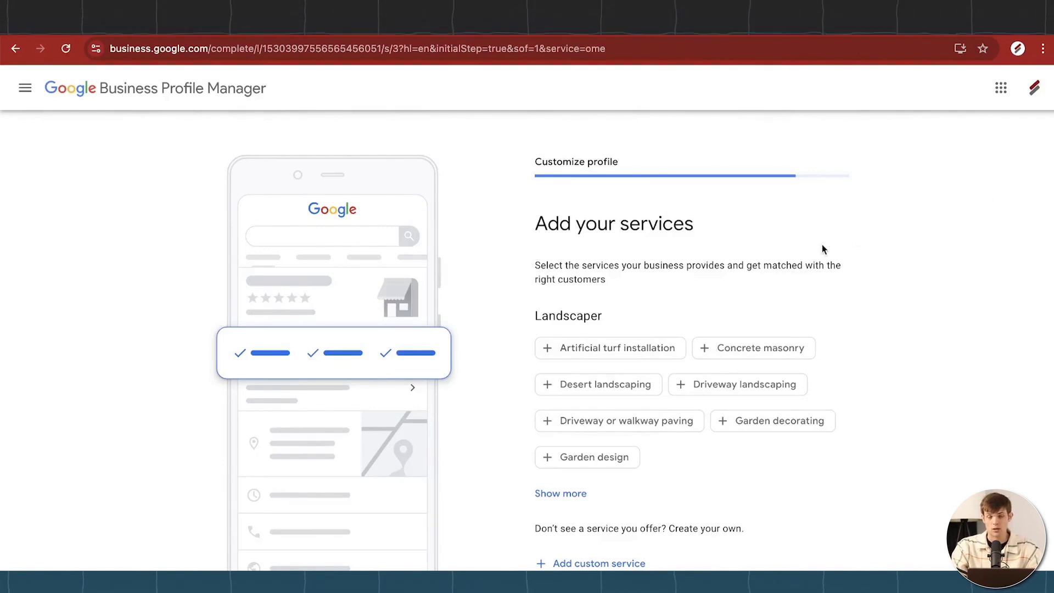
{"action": "scroll", "coordinate": [823, 249], "scroll_direction": "down", "scroll_amount": 1}
{"action": "scroll", "coordinate": [821, 249], "scroll_direction": "up", "scroll_amount": 1}
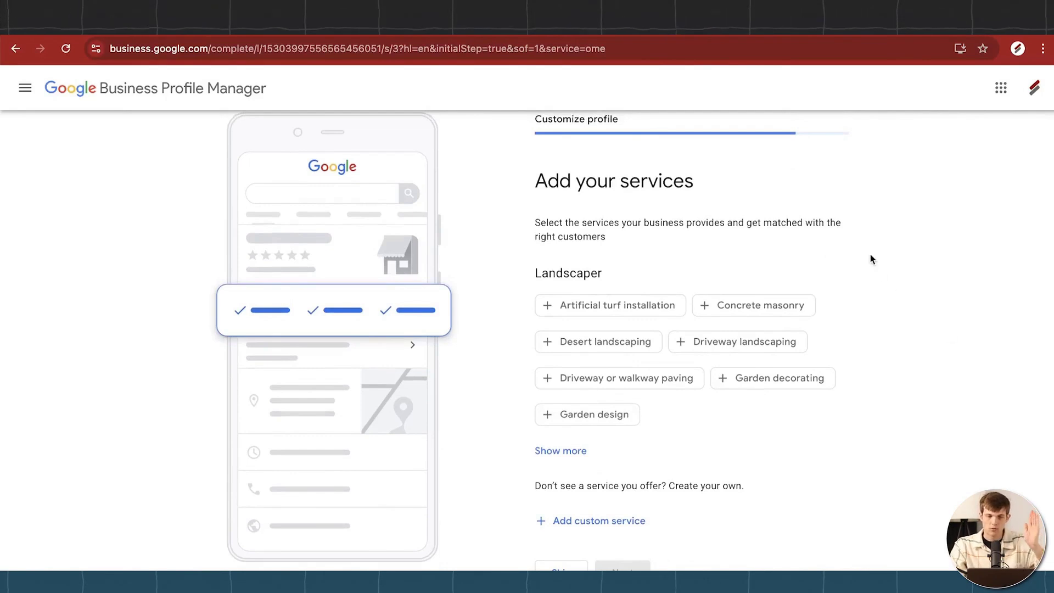
{"action": "scroll", "coordinate": [899, 357], "scroll_direction": "down", "scroll_amount": 1}
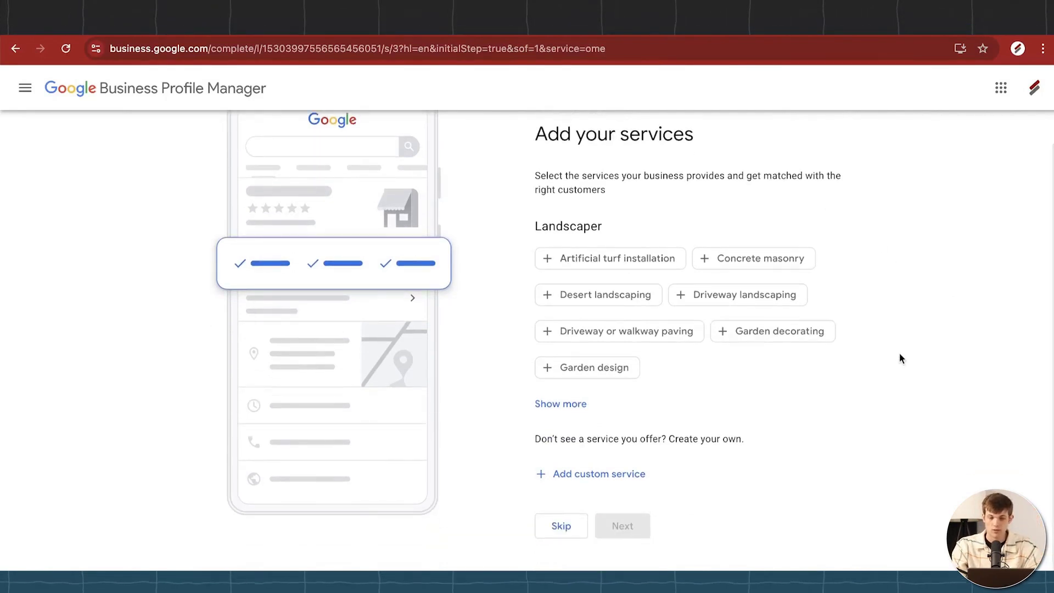
{"action": "left_click", "coordinate": [574, 403]}
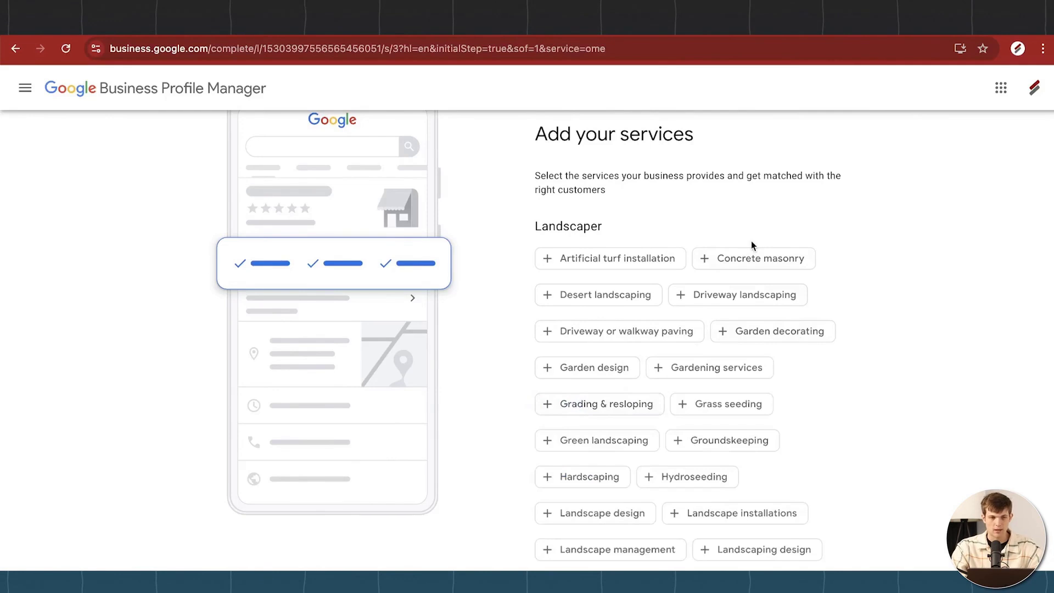
Add Grass seeding, Groundskeeping, Grading & resloping and Garden design to the business's services.
{"action": "scroll", "coordinate": [752, 245], "scroll_direction": "up", "scroll_amount": 1}
{"action": "scroll", "coordinate": [751, 244], "scroll_direction": "down", "scroll_amount": 2}
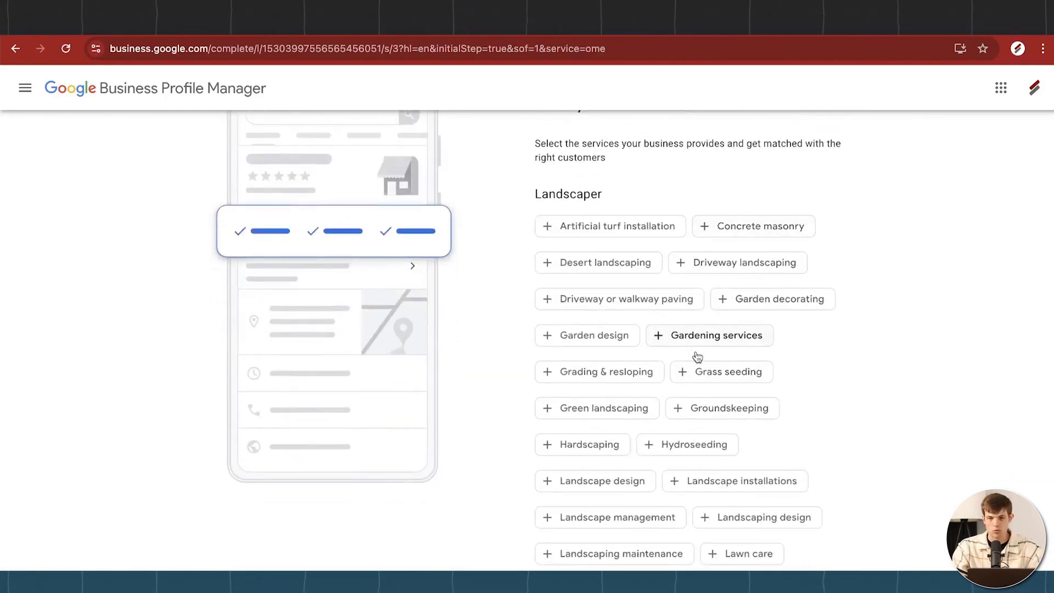
{"action": "left_click", "coordinate": [703, 376]}
{"action": "left_click", "coordinate": [707, 407]}
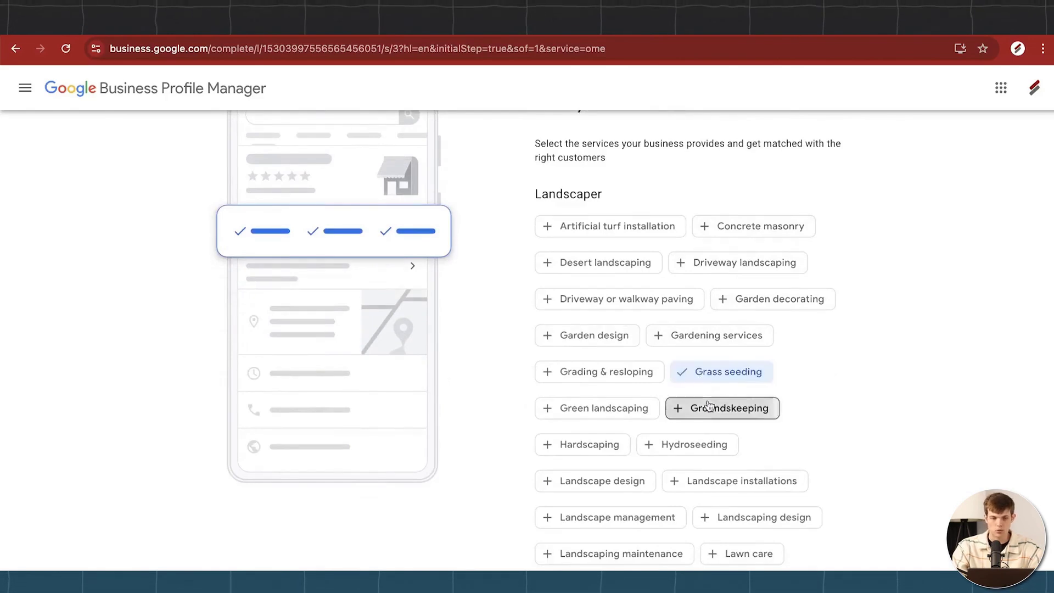
{"action": "left_click", "coordinate": [578, 377]}
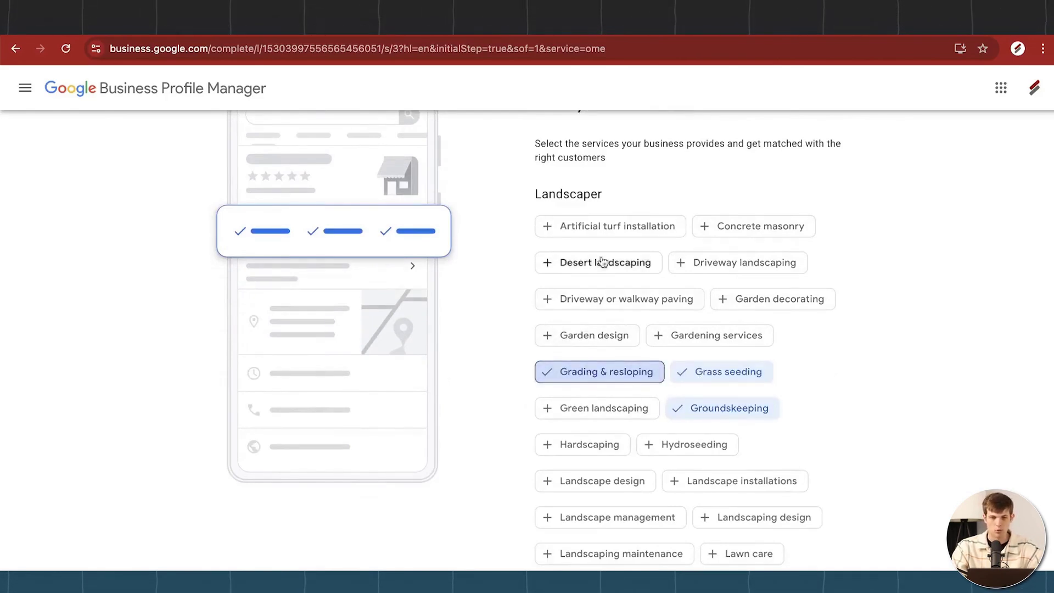
{"action": "left_click", "coordinate": [569, 340]}
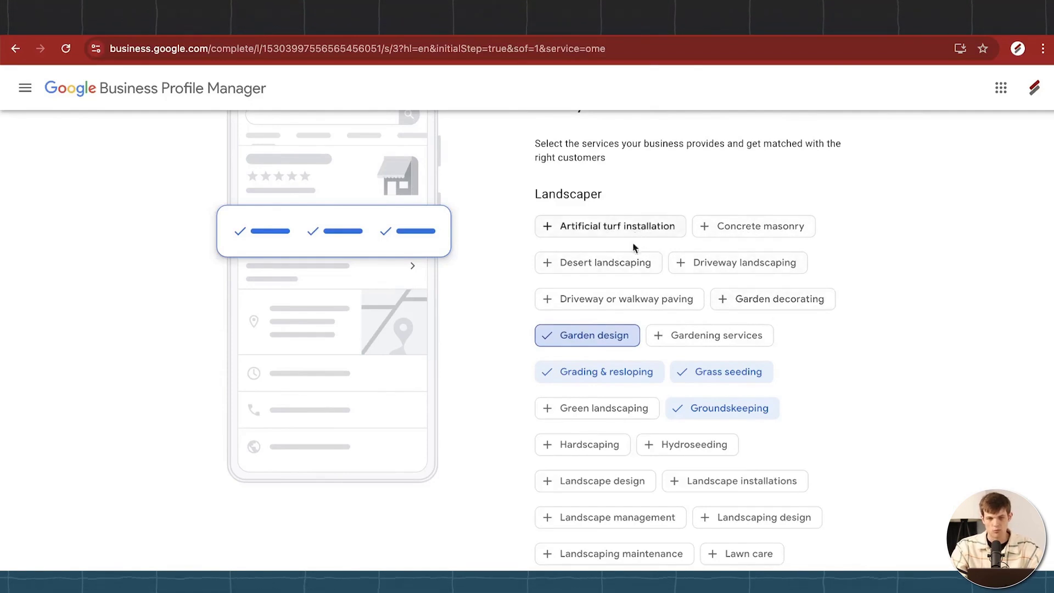
Add Hardscaping, Landscape design, Landscape installations and Lawn care to the business's services.
{"action": "scroll", "coordinate": [677, 386], "scroll_direction": "down", "scroll_amount": 1}
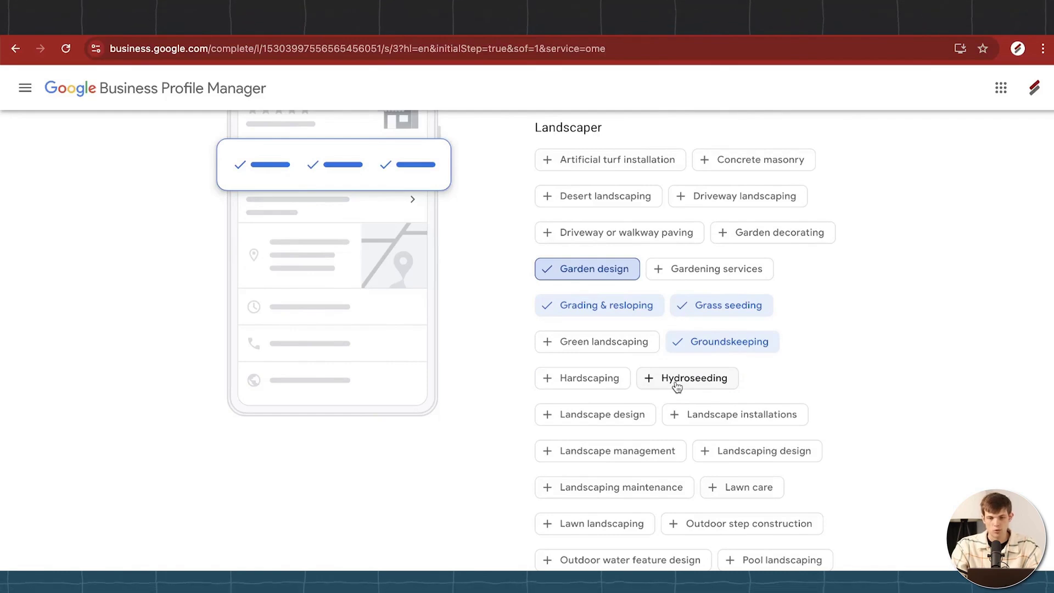
{"action": "left_click", "coordinate": [608, 386]}
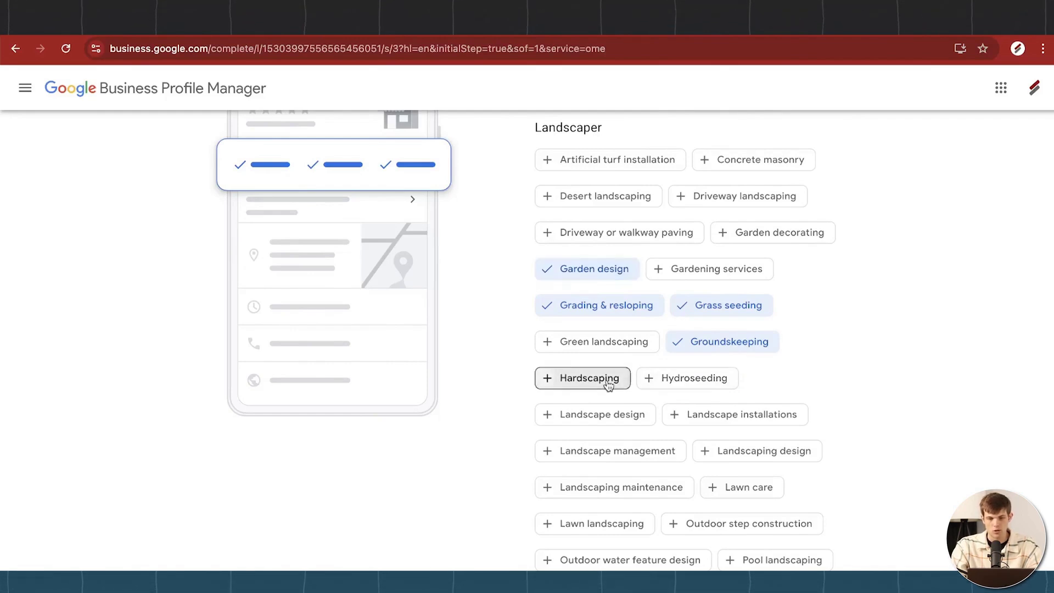
{"action": "left_click", "coordinate": [613, 415]}
{"action": "left_click", "coordinate": [745, 412]}
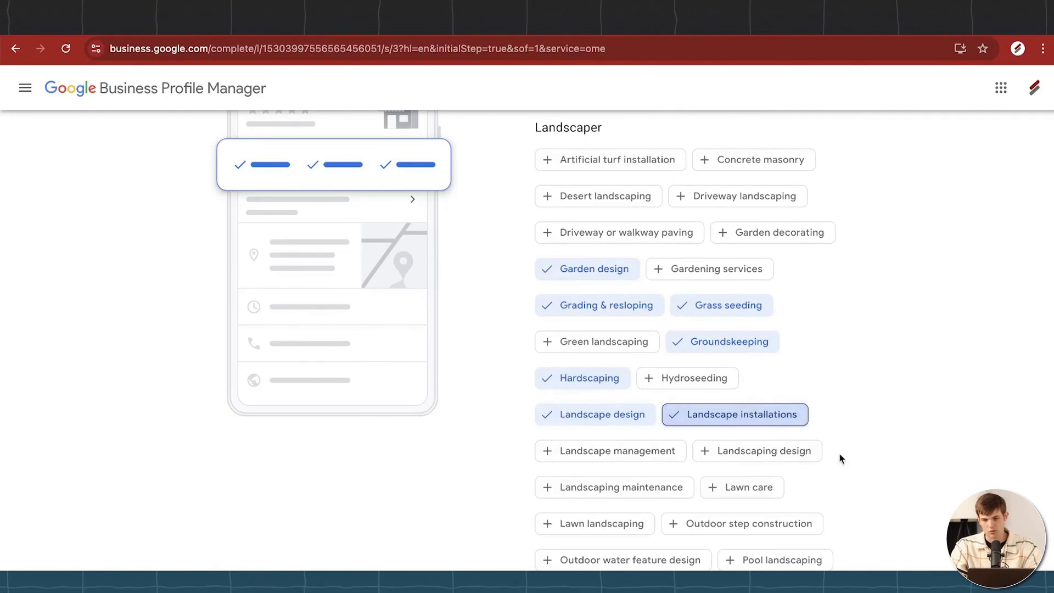
{"action": "scroll", "coordinate": [838, 454], "scroll_direction": "down", "scroll_amount": 2}
{"action": "left_click", "coordinate": [725, 375]}
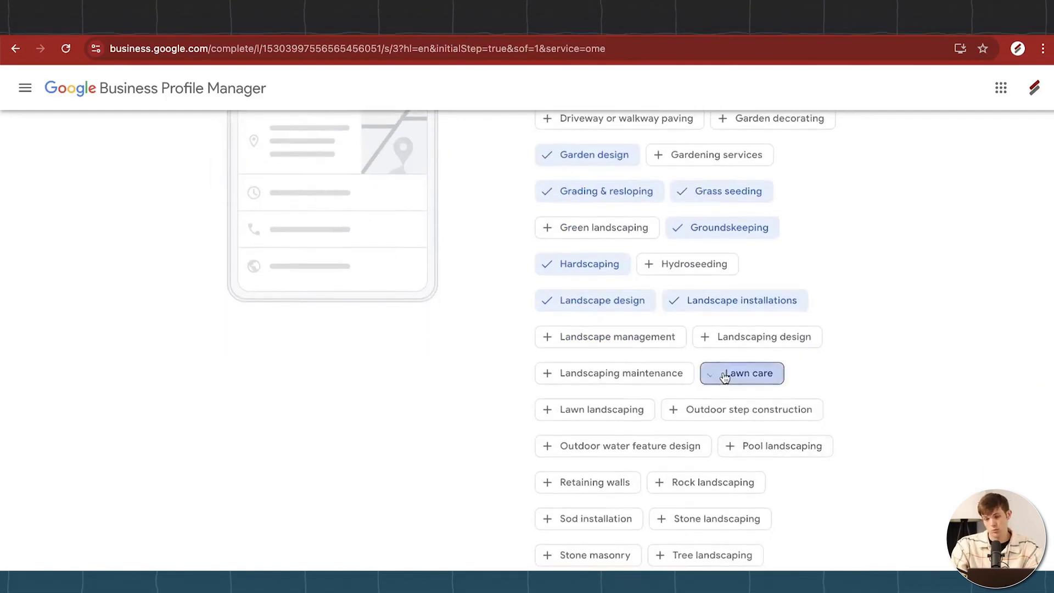
Add Sod installation and Stone masonry to the selected landscaping services.
{"action": "scroll", "coordinate": [682, 492], "scroll_direction": "down", "scroll_amount": 2}
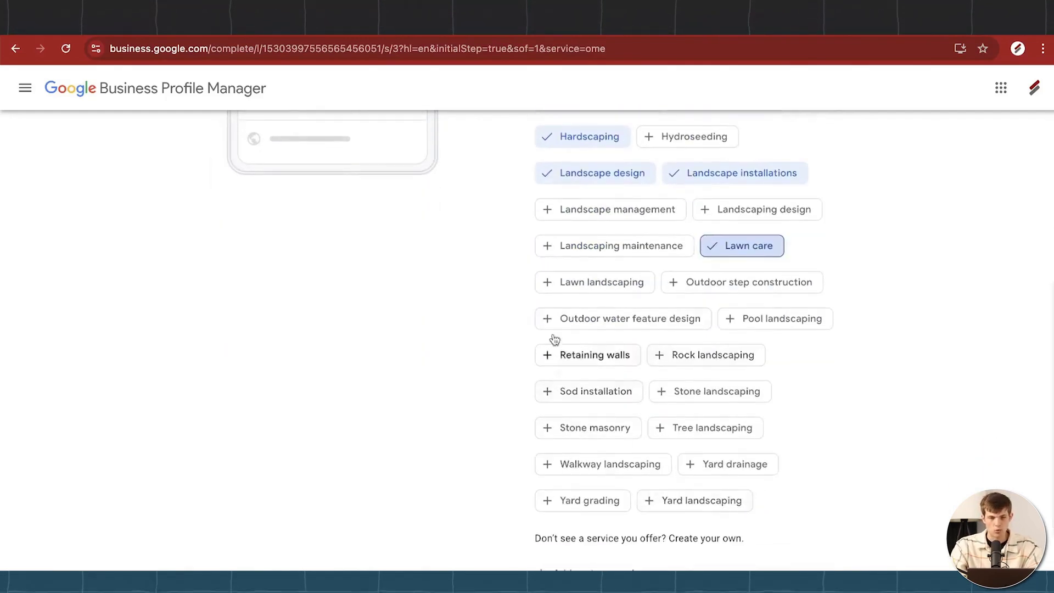
{"action": "scroll", "coordinate": [704, 273], "scroll_direction": "up", "scroll_amount": 2}
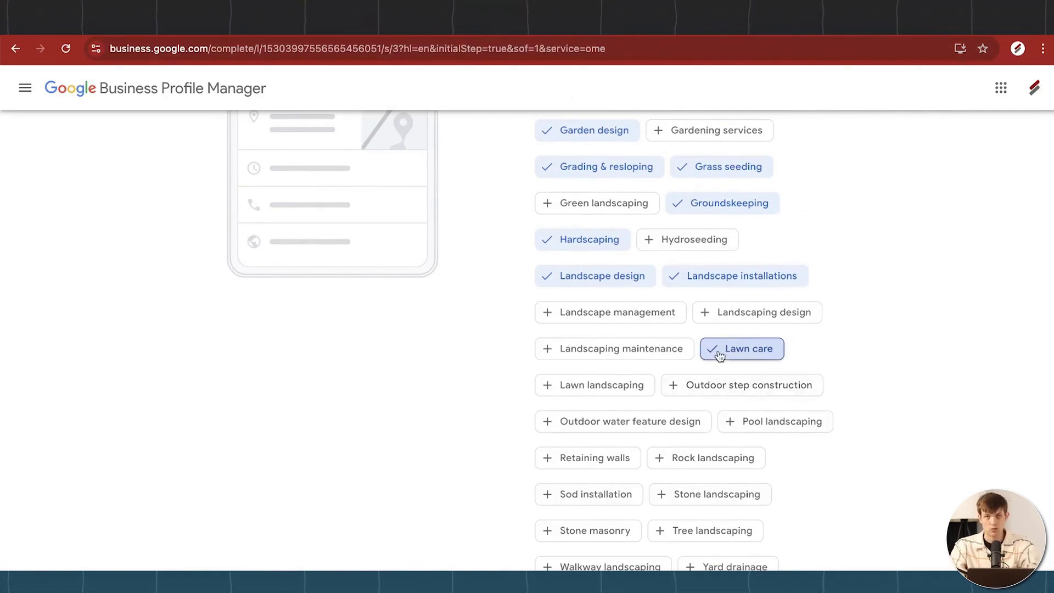
{"action": "scroll", "coordinate": [735, 357], "scroll_direction": "down", "scroll_amount": 4}
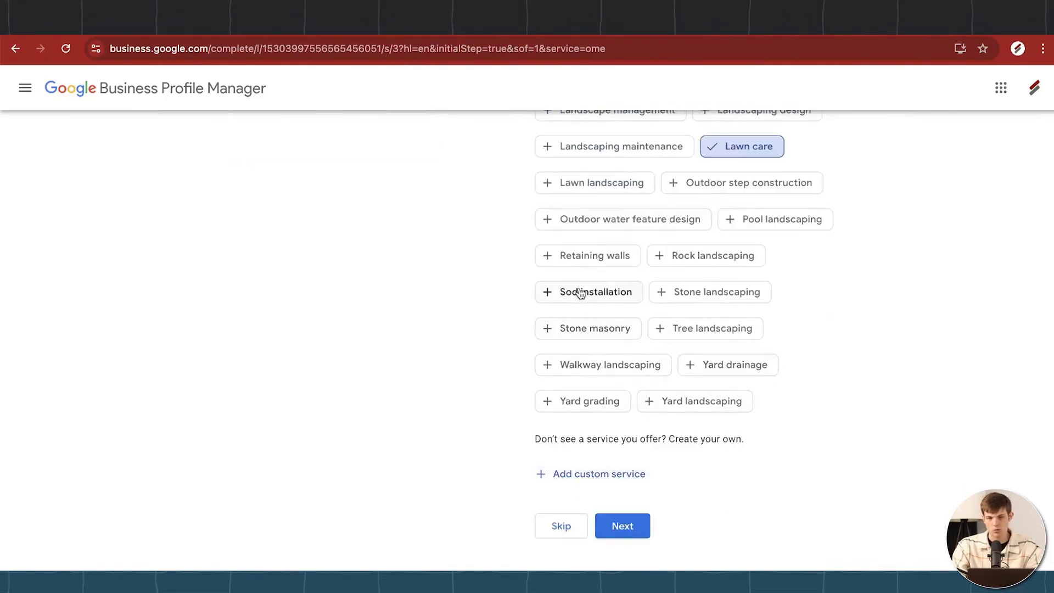
{"action": "left_click", "coordinate": [580, 298]}
{"action": "left_click", "coordinate": [583, 336]}
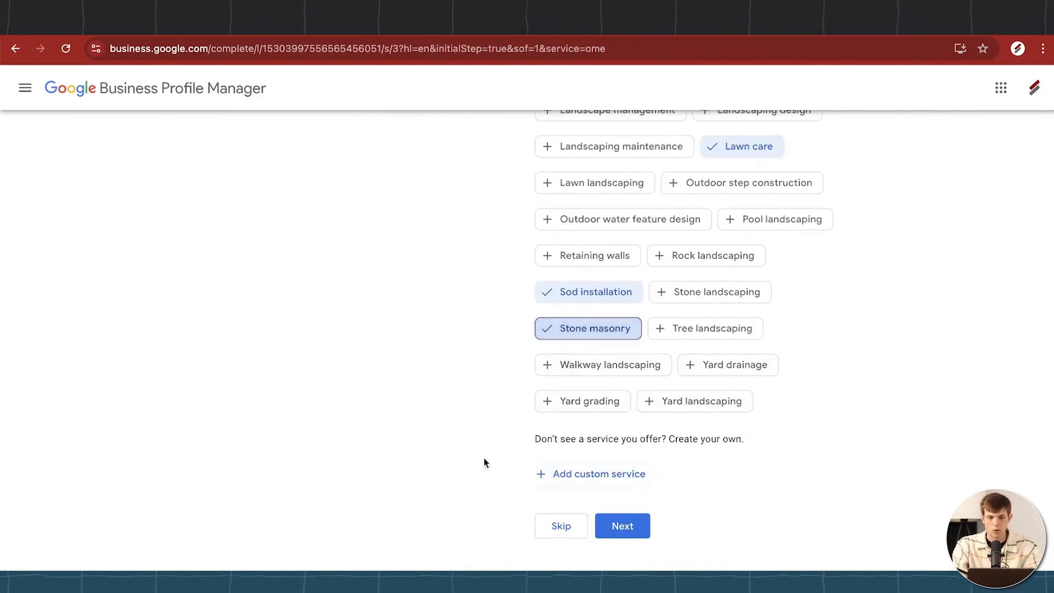
Start a custom service with "pond" and accept the suggested Pool landscaping service.
{"action": "left_click", "coordinate": [595, 476]}
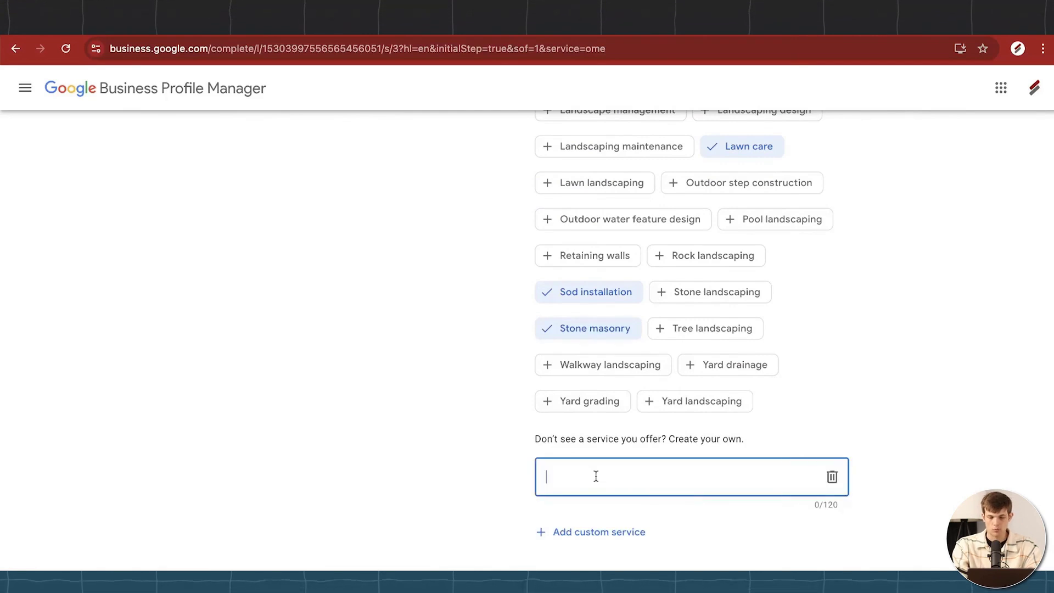
{"action": "type", "text": "pond"}
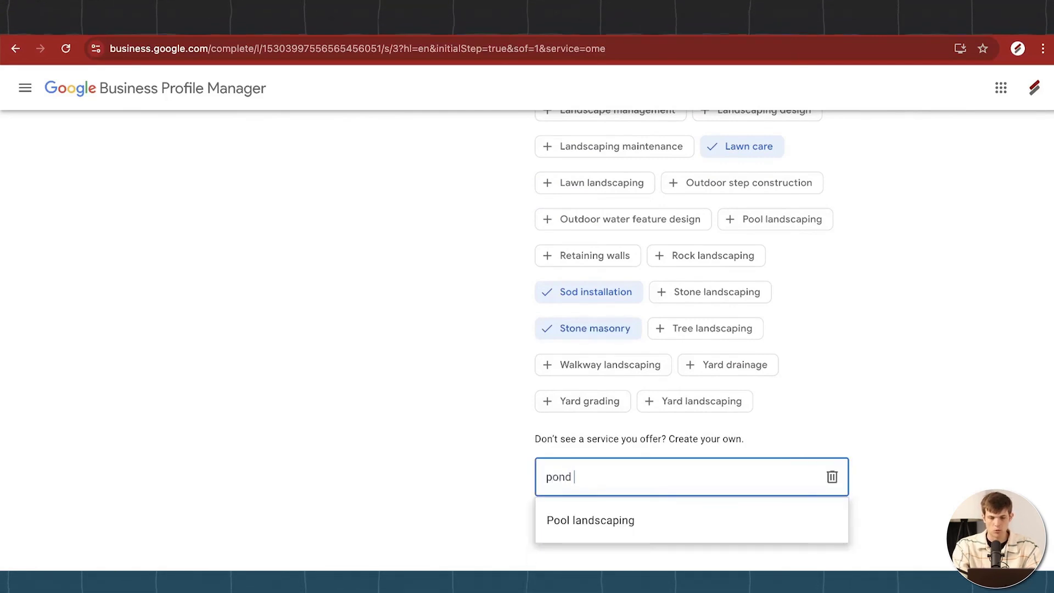
{"action": "left_click", "coordinate": [580, 519]}
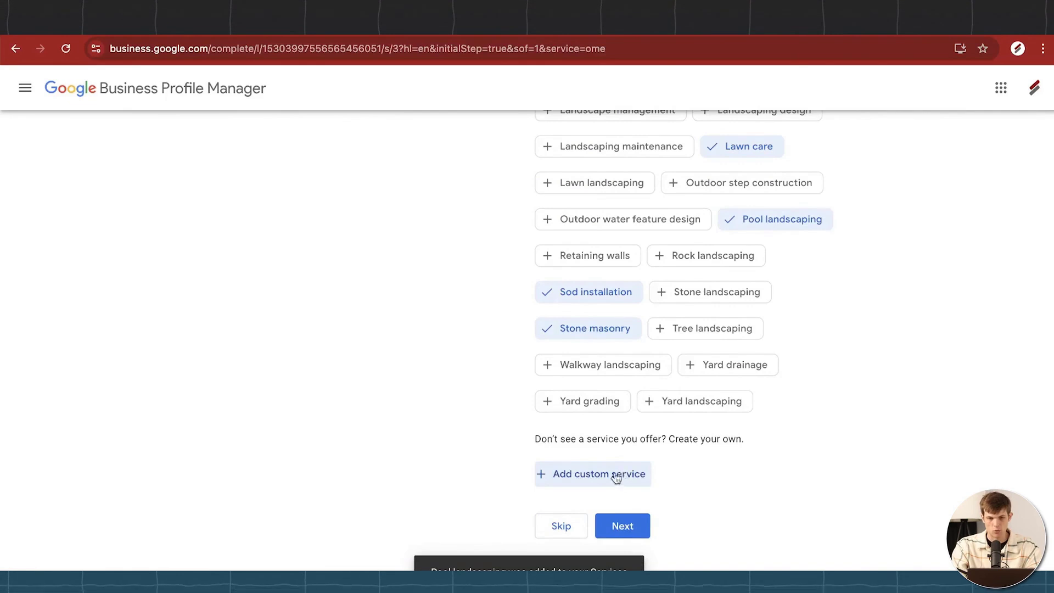
Add two custom services named "pond design" and "snow removal".
{"action": "left_click", "coordinate": [591, 480]}
{"action": "type", "text": "pond design"}
{"action": "scroll", "coordinate": [629, 520], "scroll_direction": "down", "scroll_amount": 1}
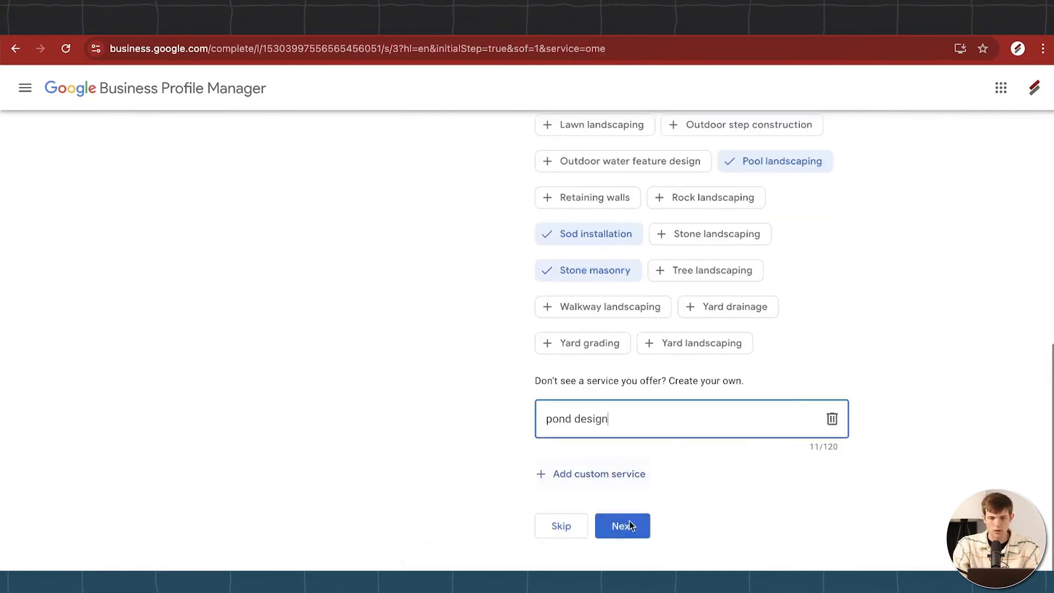
{"action": "left_click", "coordinate": [563, 479]}
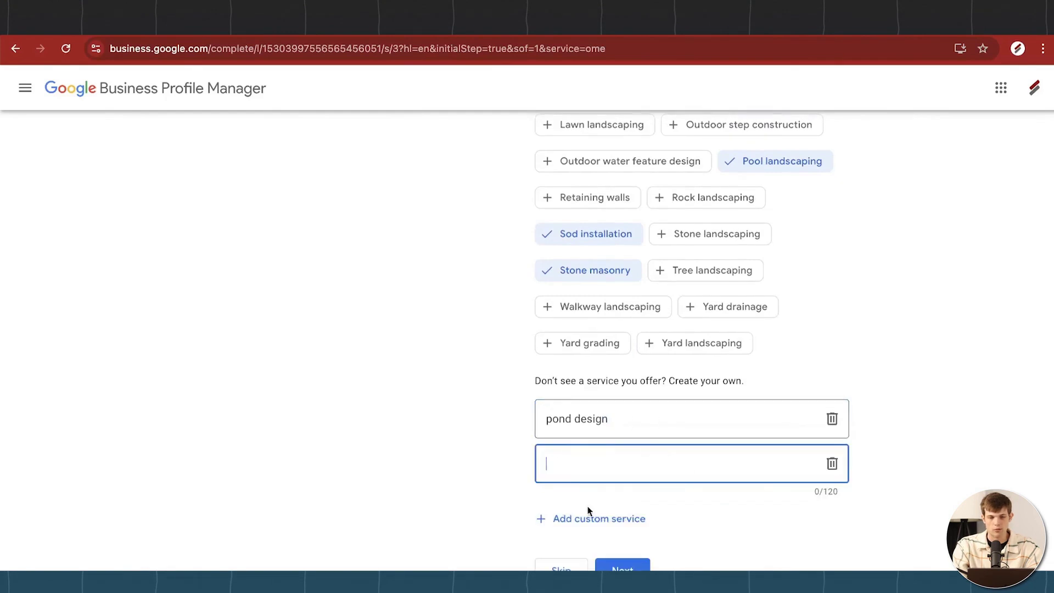
{"action": "type", "text": "sno"}
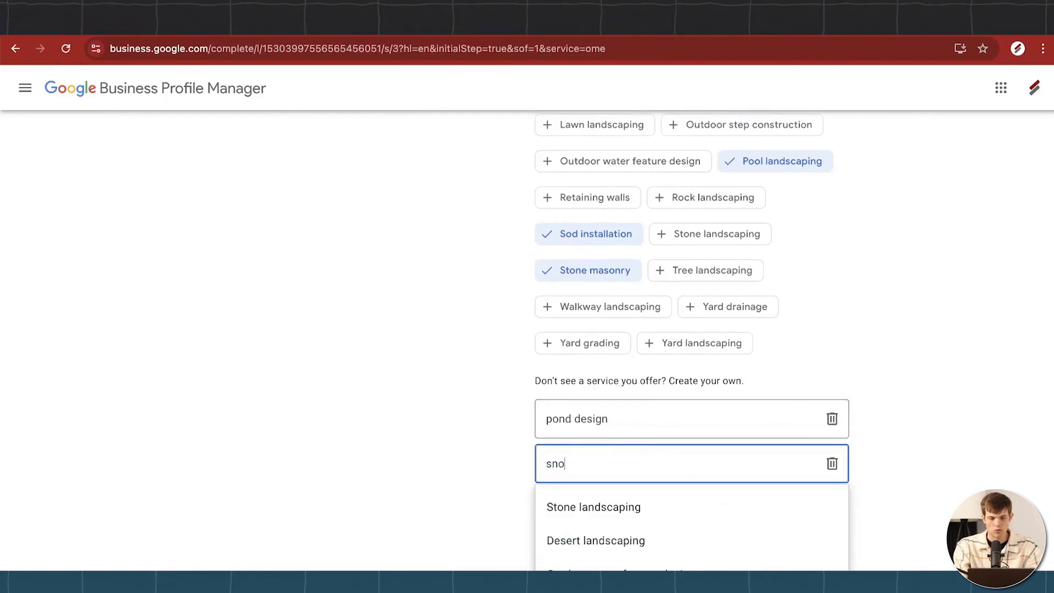
{"action": "type", "text": "w removal"}
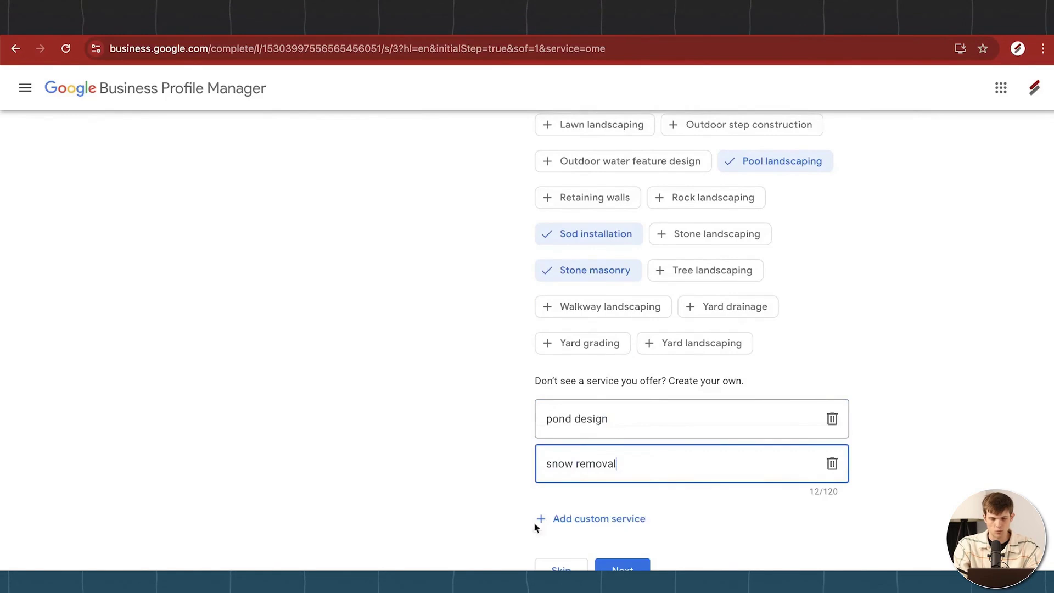
Add a custom service named "fall cleanup", remove the extra blank entry and proceed to the business hours.
{"action": "left_click", "coordinate": [576, 520]}
{"action": "scroll", "coordinate": [704, 505], "scroll_direction": "down", "scroll_amount": 2}
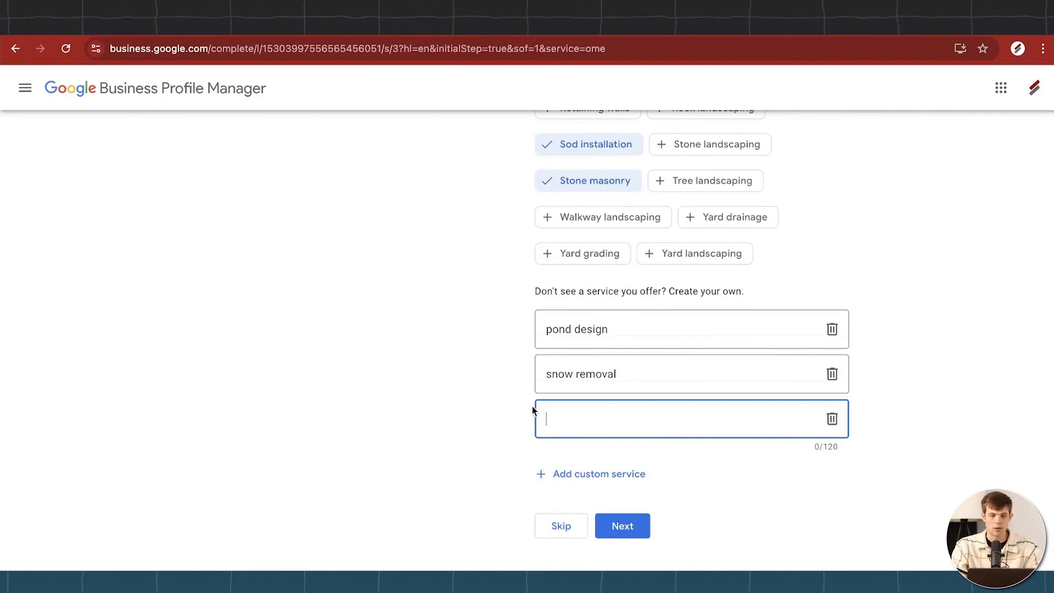
{"action": "type", "text": "fall cleanup"}
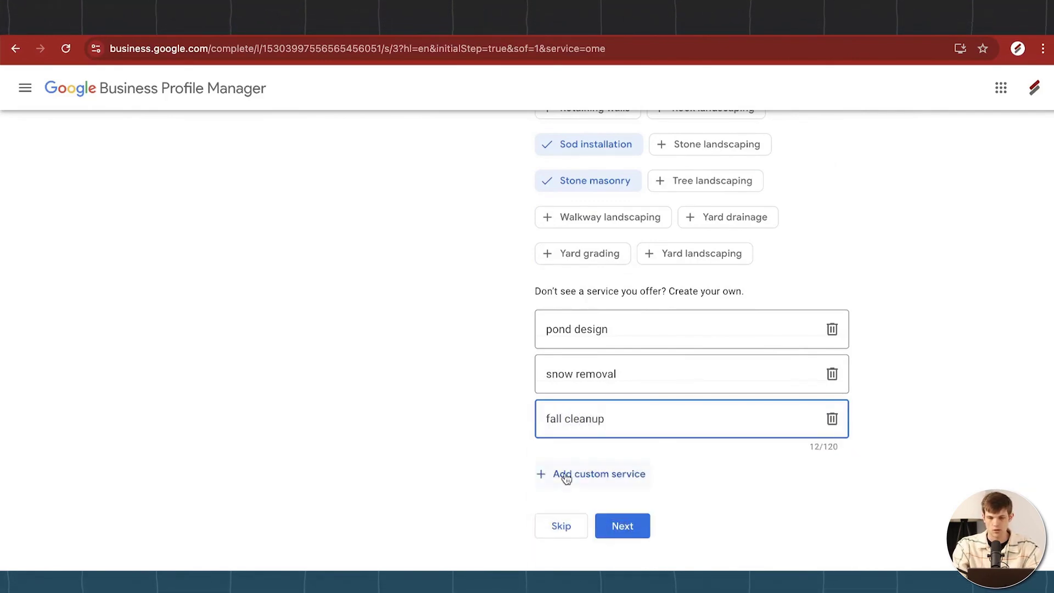
{"action": "left_click", "coordinate": [565, 477]}
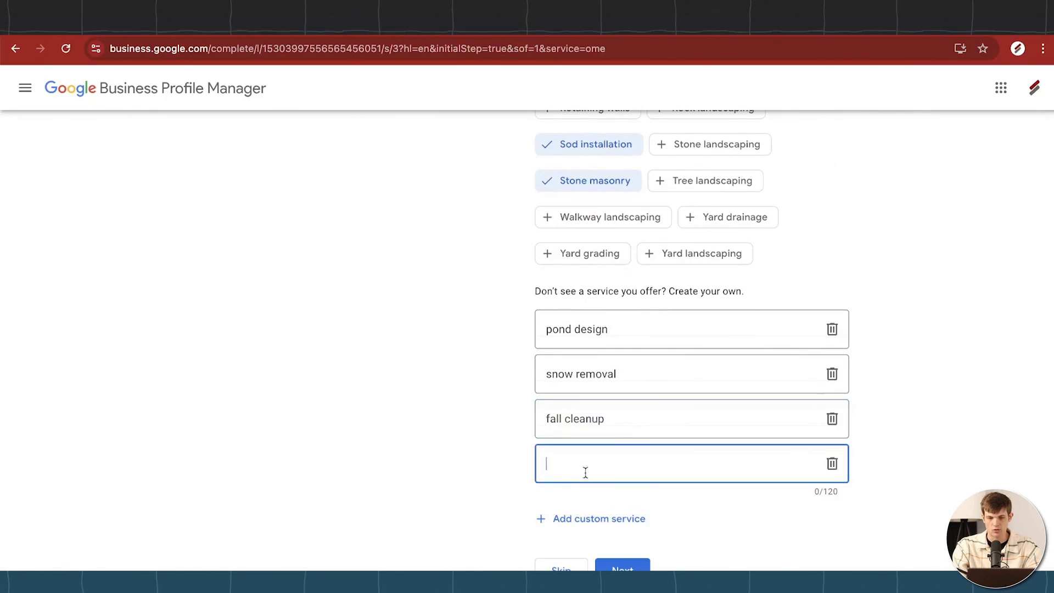
{"action": "left_click", "coordinate": [832, 464]}
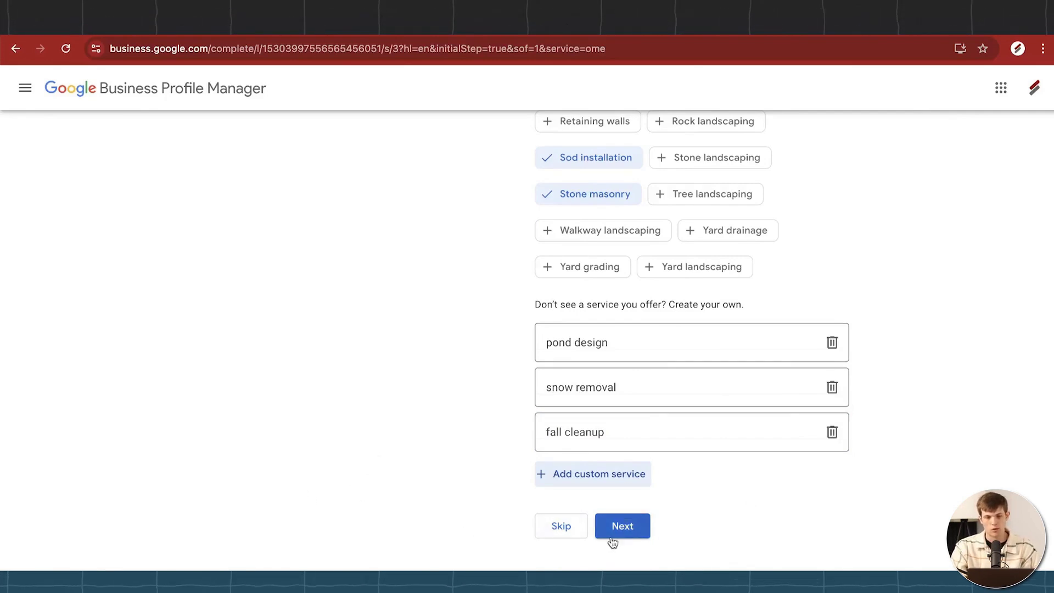
{"action": "left_click", "coordinate": [642, 529]}
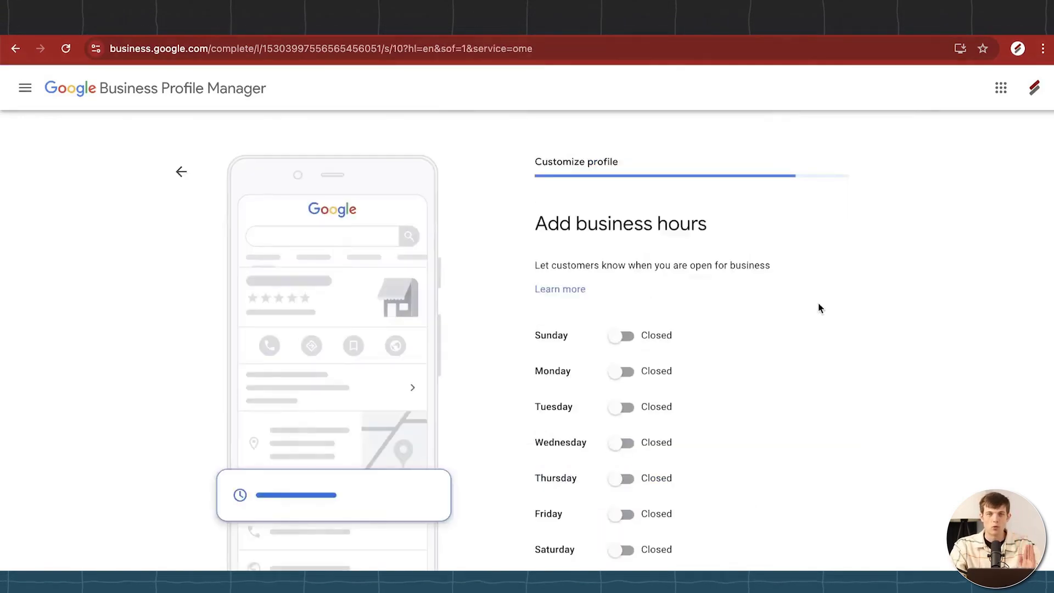
Mark Sunday as open 24 hours in the business hours.
{"action": "scroll", "coordinate": [817, 302], "scroll_direction": "down", "scroll_amount": 1}
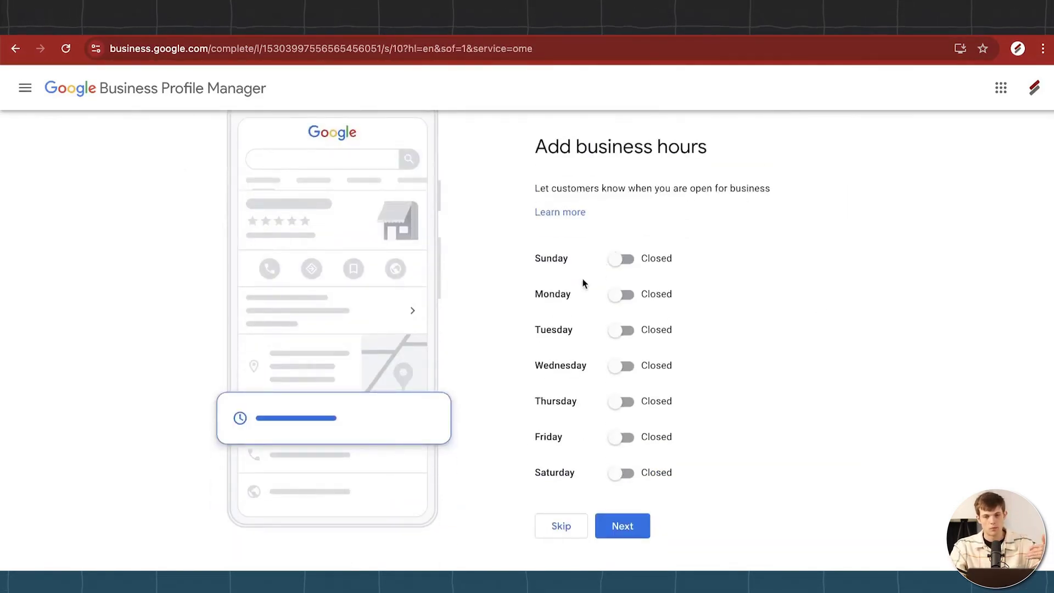
{"action": "left_click", "coordinate": [620, 259]}
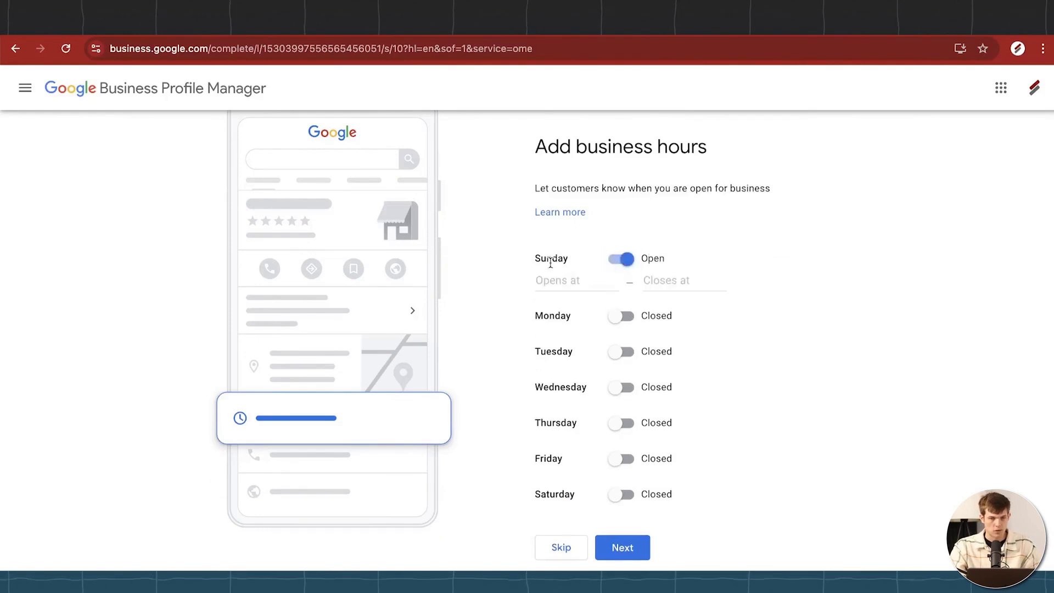
{"action": "left_click", "coordinate": [554, 279]}
{"action": "left_click", "coordinate": [579, 308]}
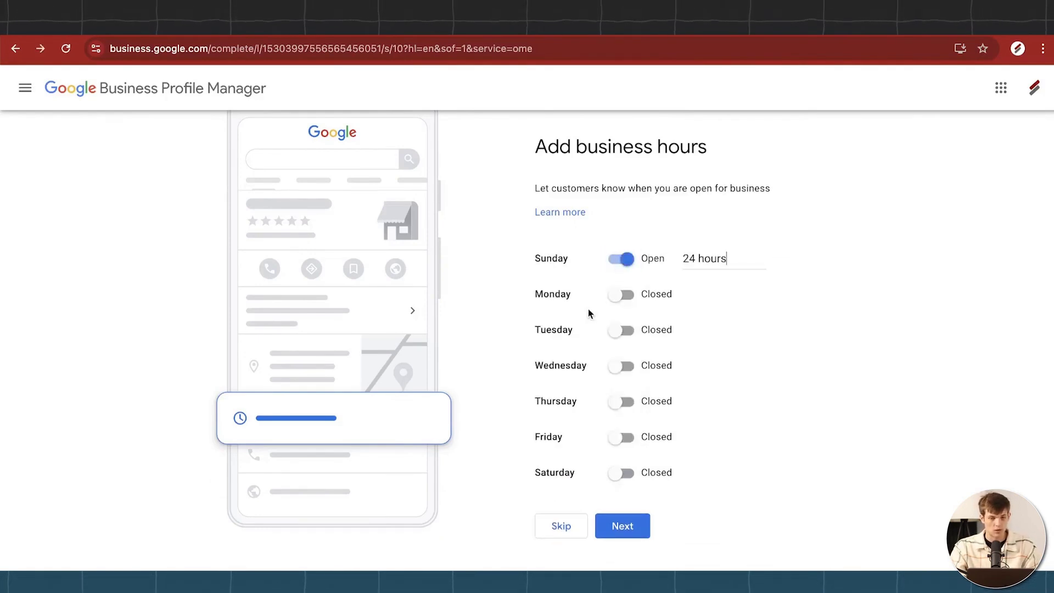
Mark Monday as open 24 hours and set Sunday to closed.
{"action": "left_click", "coordinate": [628, 297]}
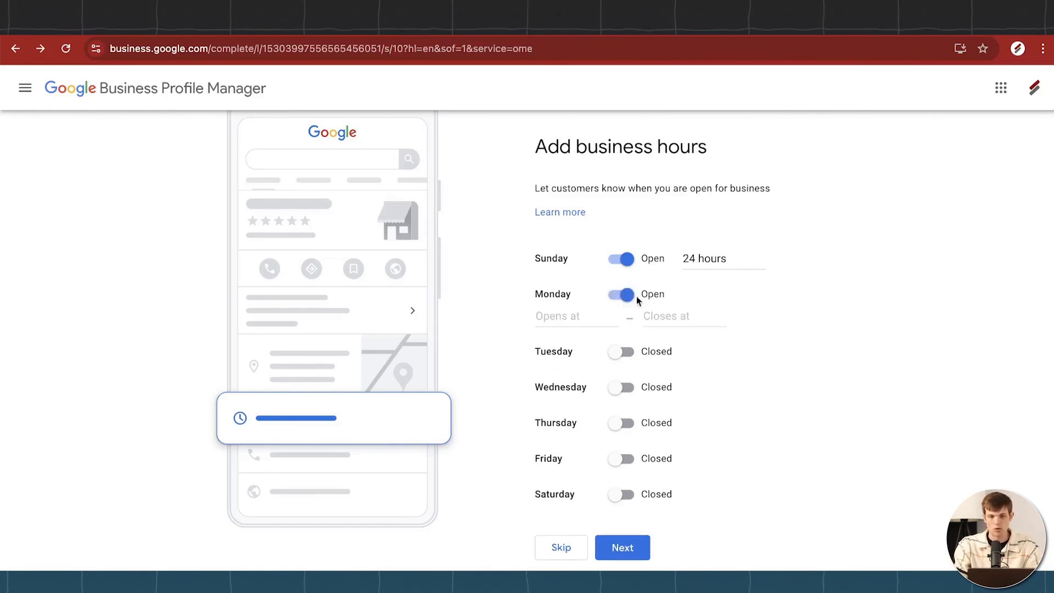
{"action": "left_click", "coordinate": [554, 316]}
{"action": "left_click", "coordinate": [565, 347]}
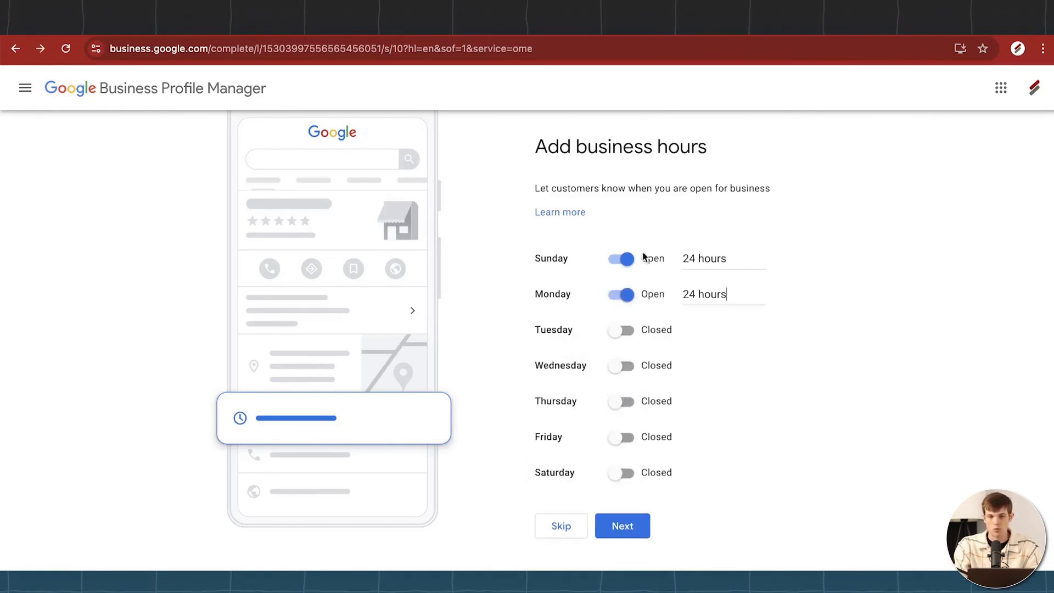
{"action": "left_click", "coordinate": [615, 261]}
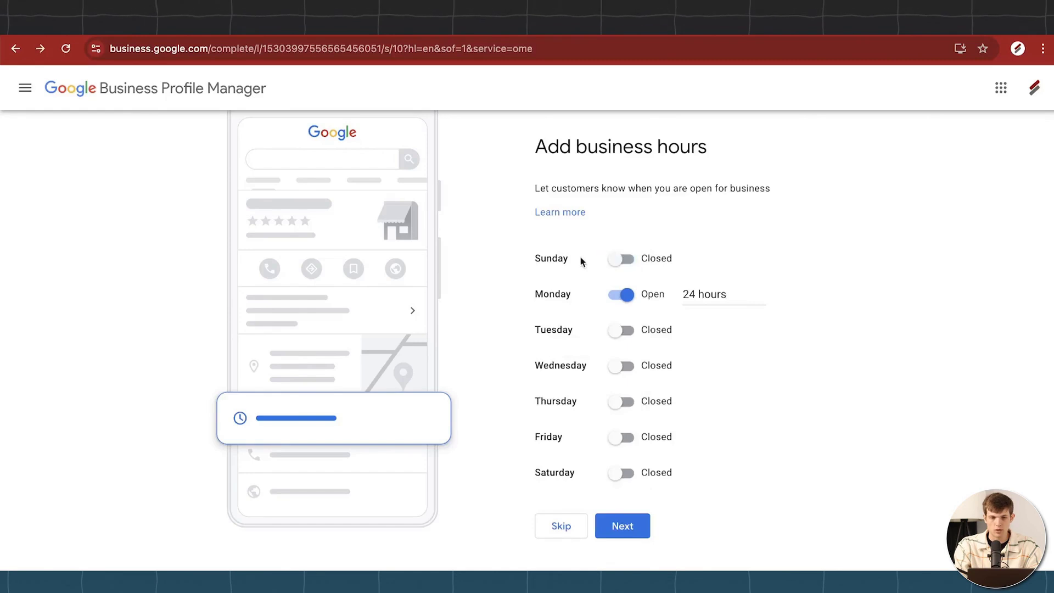
Mark Tuesday, Wednesday, Thursday, Friday and Saturday as open in the business hours.
{"action": "left_click", "coordinate": [623, 331]}
{"action": "left_click", "coordinate": [625, 388]}
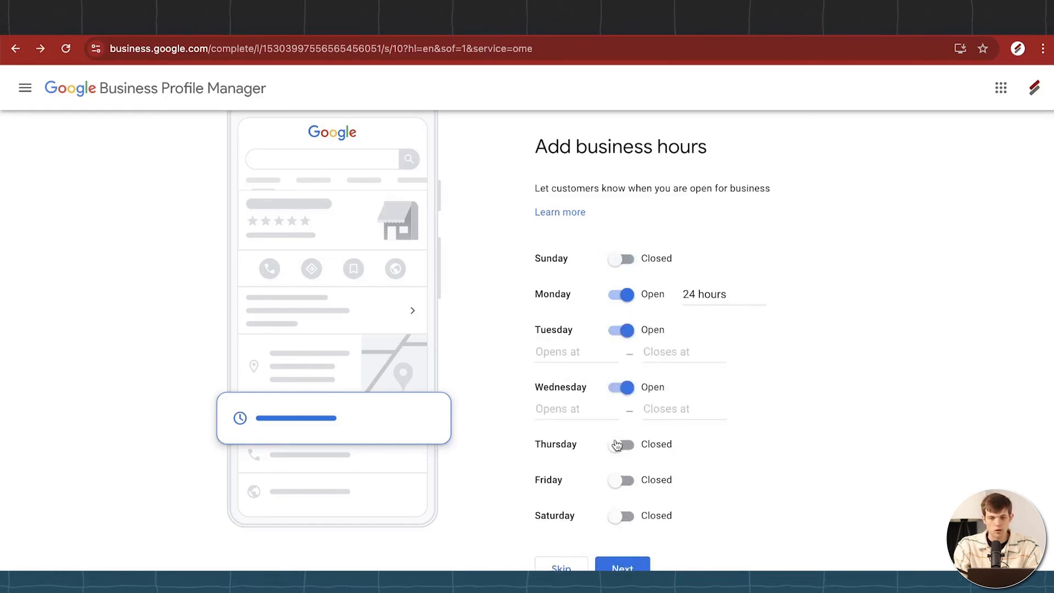
{"action": "left_click", "coordinate": [615, 445]}
{"action": "left_click", "coordinate": [617, 500]}
{"action": "left_click", "coordinate": [618, 559]}
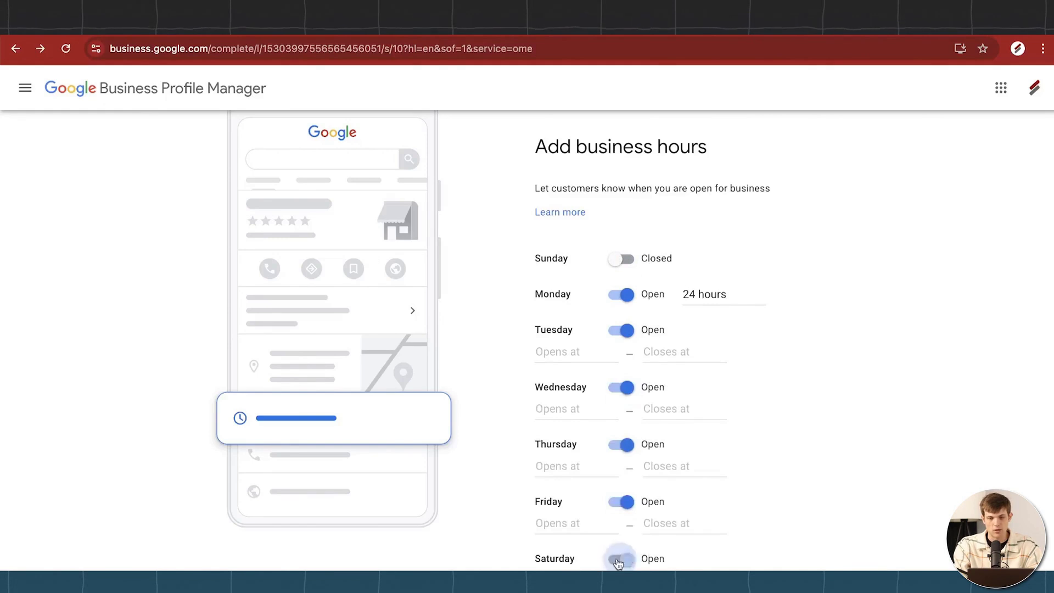
Set the opening hours for each day from Tuesday through Saturday to 24 hours.
{"action": "scroll", "coordinate": [566, 337], "scroll_direction": "down", "scroll_amount": 1}
{"action": "left_click", "coordinate": [551, 301]}
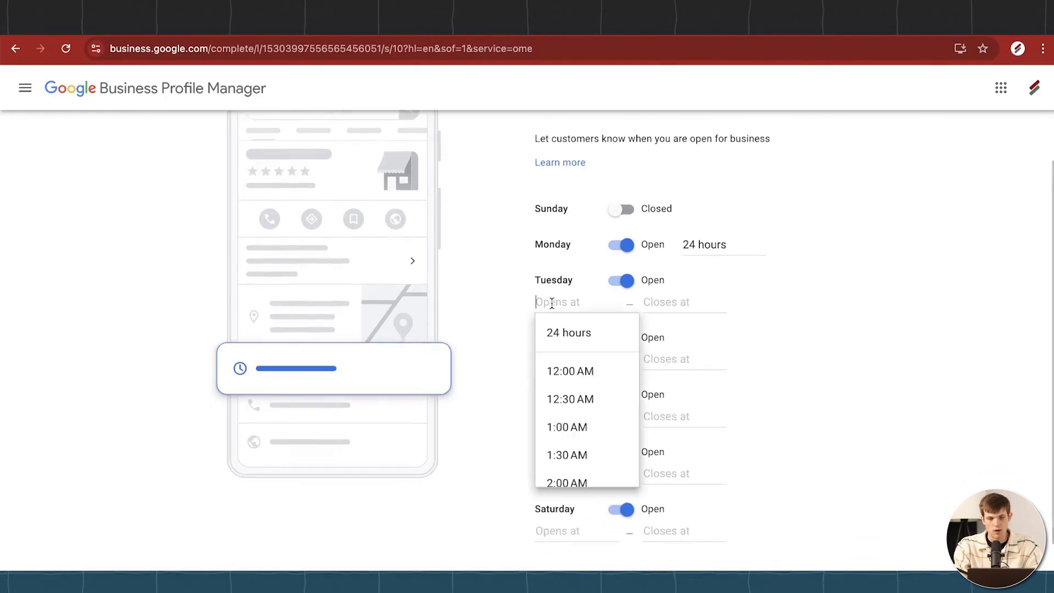
{"action": "left_click", "coordinate": [560, 331]}
{"action": "left_click", "coordinate": [560, 337]}
{"action": "left_click", "coordinate": [569, 369]}
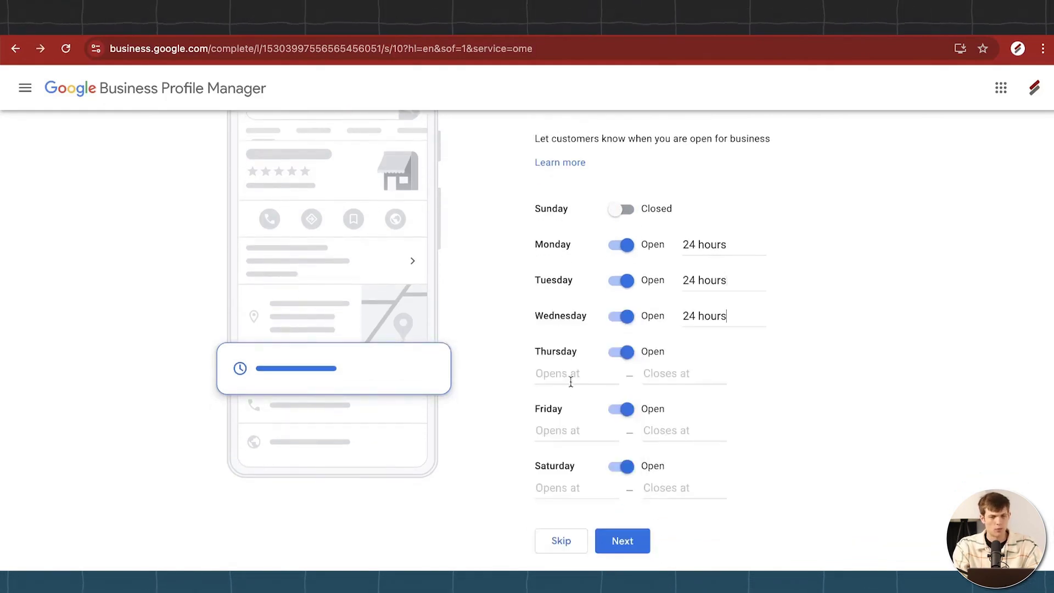
{"action": "left_click", "coordinate": [571, 377]}
{"action": "left_click", "coordinate": [573, 403]}
{"action": "left_click", "coordinate": [570, 417]}
{"action": "left_click", "coordinate": [570, 445]}
{"action": "left_click", "coordinate": [569, 473]}
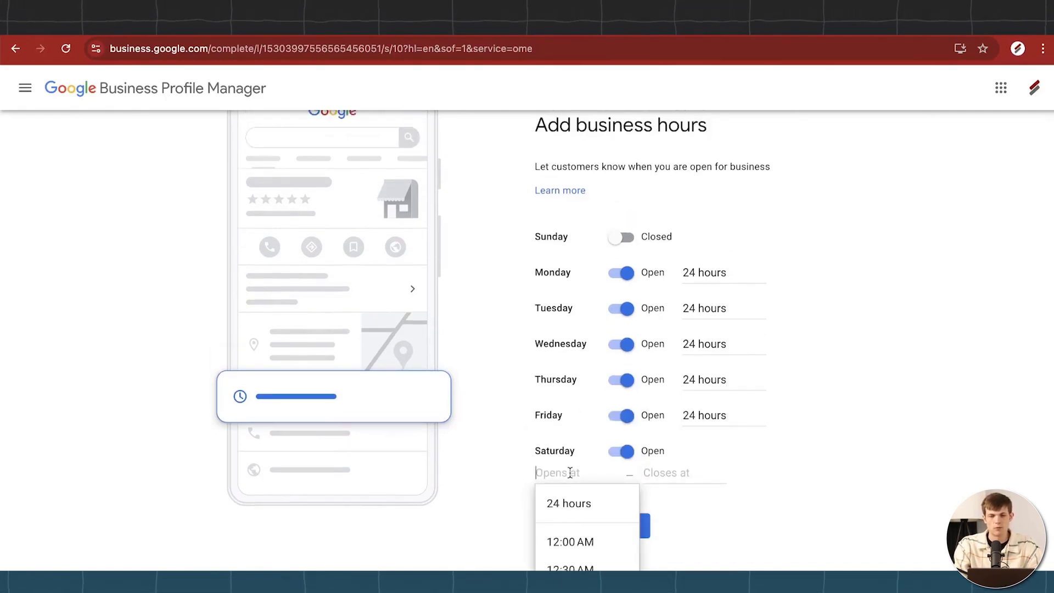
{"action": "left_click", "coordinate": [565, 505]}
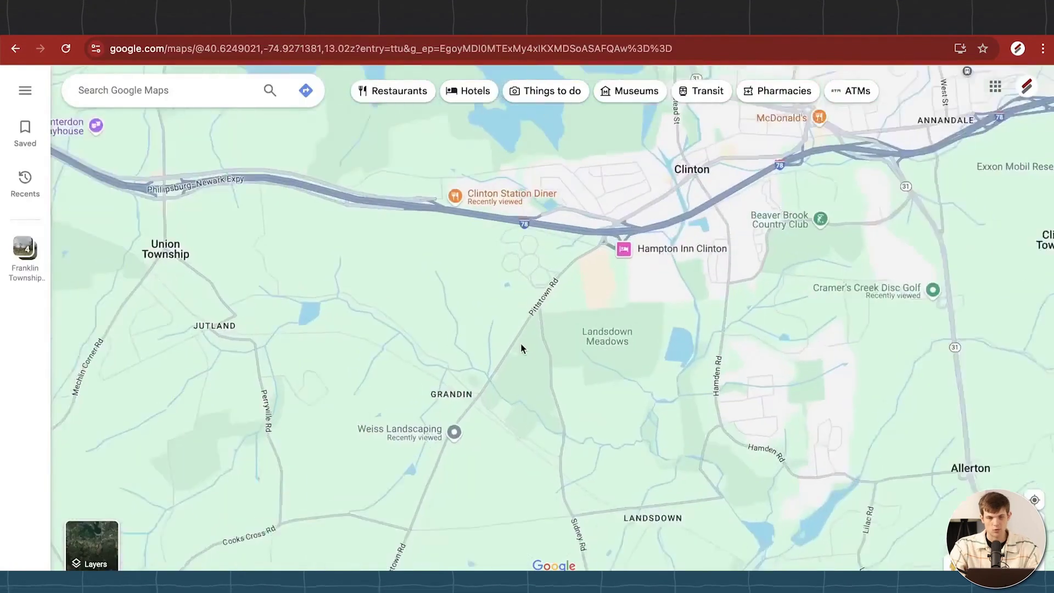
View the Clinton Station Diner listing in Google Maps and examine its business details and opening hours.
{"action": "scroll", "coordinate": [458, 216], "scroll_direction": "up", "scroll_amount": 2}
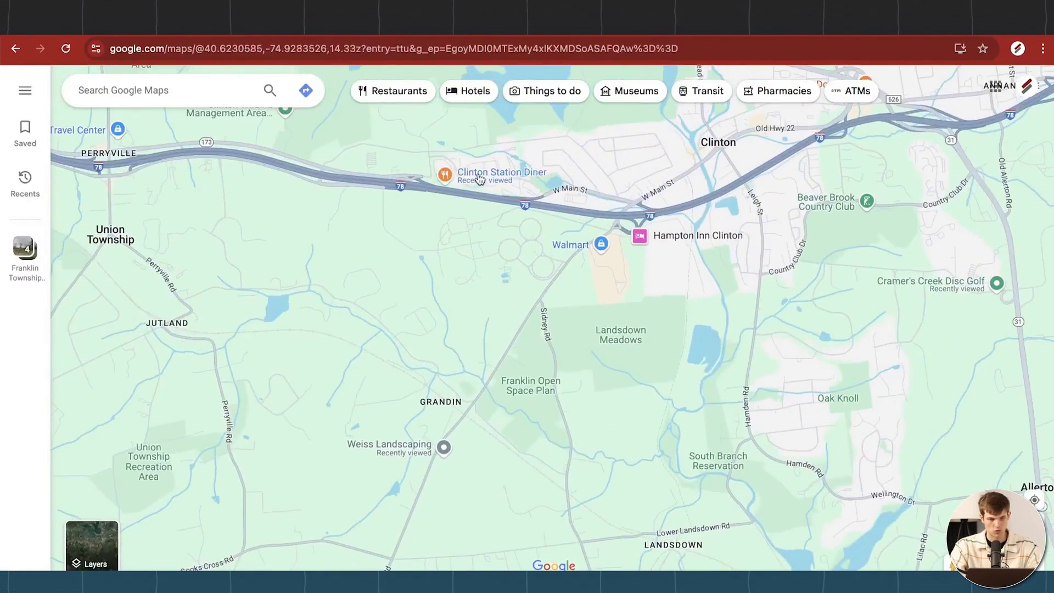
{"action": "left_click", "coordinate": [482, 172]}
{"action": "scroll", "coordinate": [248, 392], "scroll_direction": "down", "scroll_amount": 2}
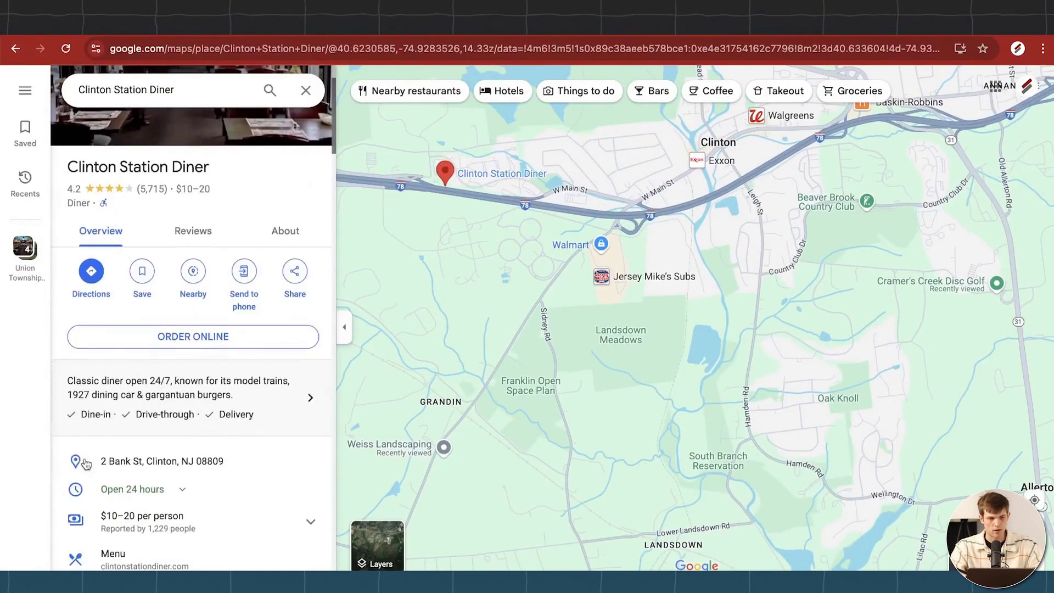
{"action": "scroll", "coordinate": [209, 342], "scroll_direction": "up", "scroll_amount": 1}
{"action": "scroll", "coordinate": [209, 342], "scroll_direction": "down", "scroll_amount": 1}
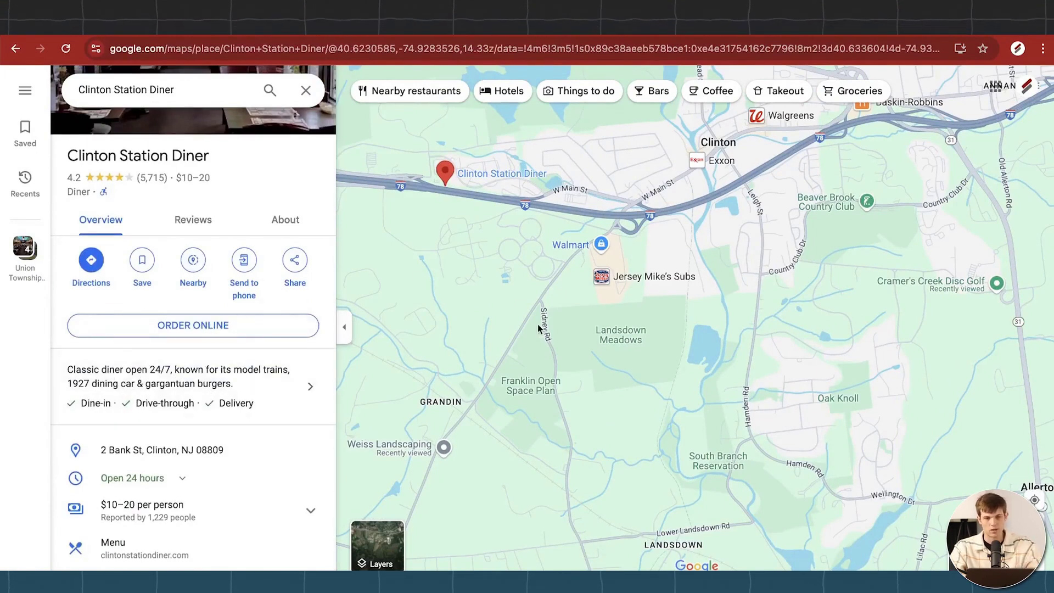
{"action": "scroll", "coordinate": [476, 253], "scroll_direction": "up", "scroll_amount": 2}
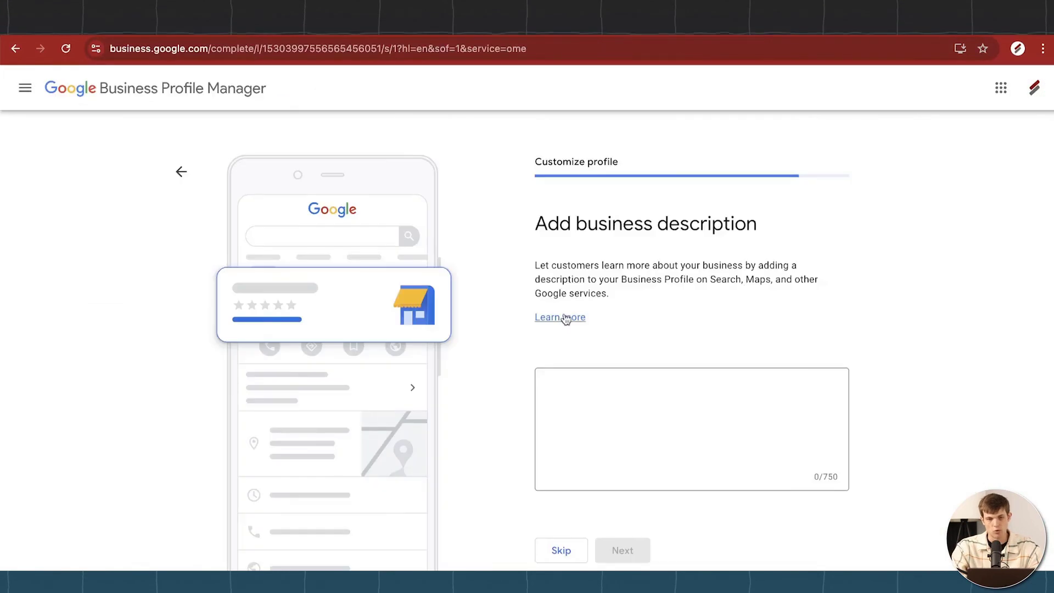
Enter the business description "Professional landscaping company that specializes in hardscaping, retention walls, pond design, and patios" and proceed to the photos.
{"action": "left_click", "coordinate": [600, 397]}
{"action": "type", "text": "Land"}
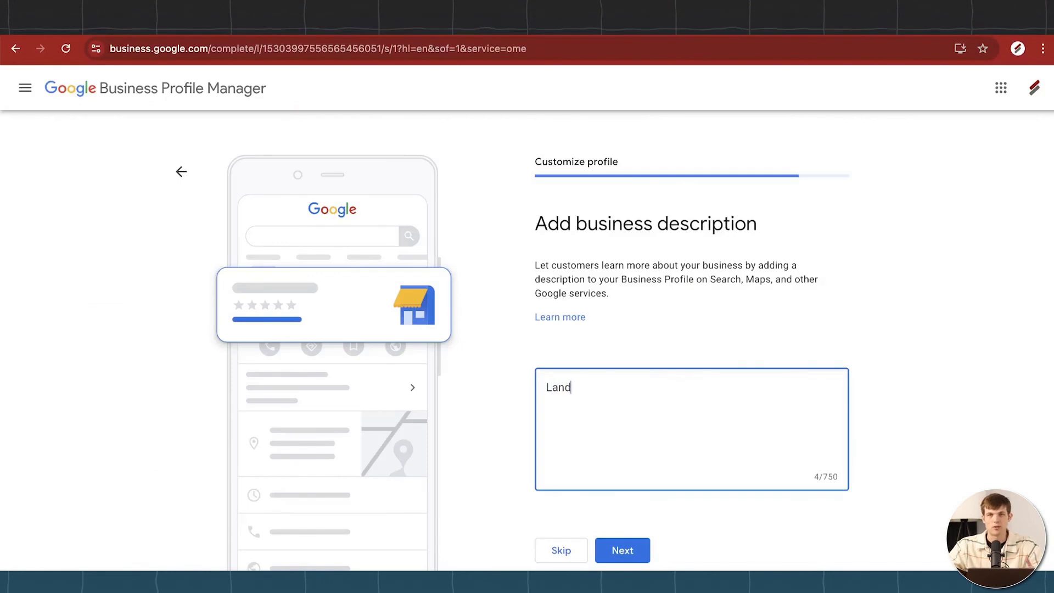
{"action": "key", "text": "ctrl+a"}
{"action": "type", "text": "Professional landscaping company that specializes in hardscaping, retention walls, pond design, and patios"}
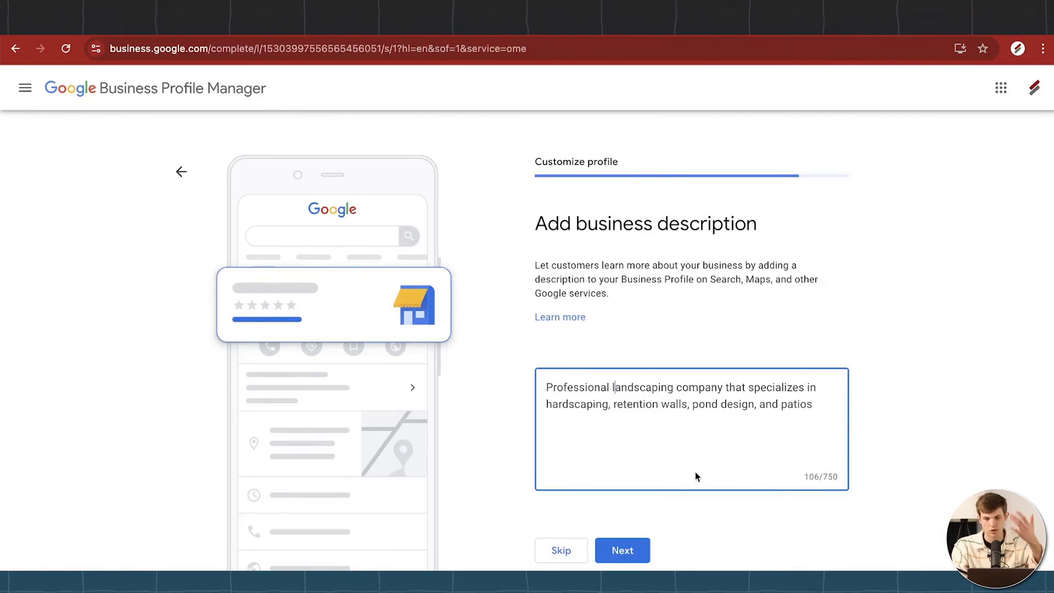
{"action": "scroll", "coordinate": [698, 553], "scroll_direction": "down", "scroll_amount": 2}
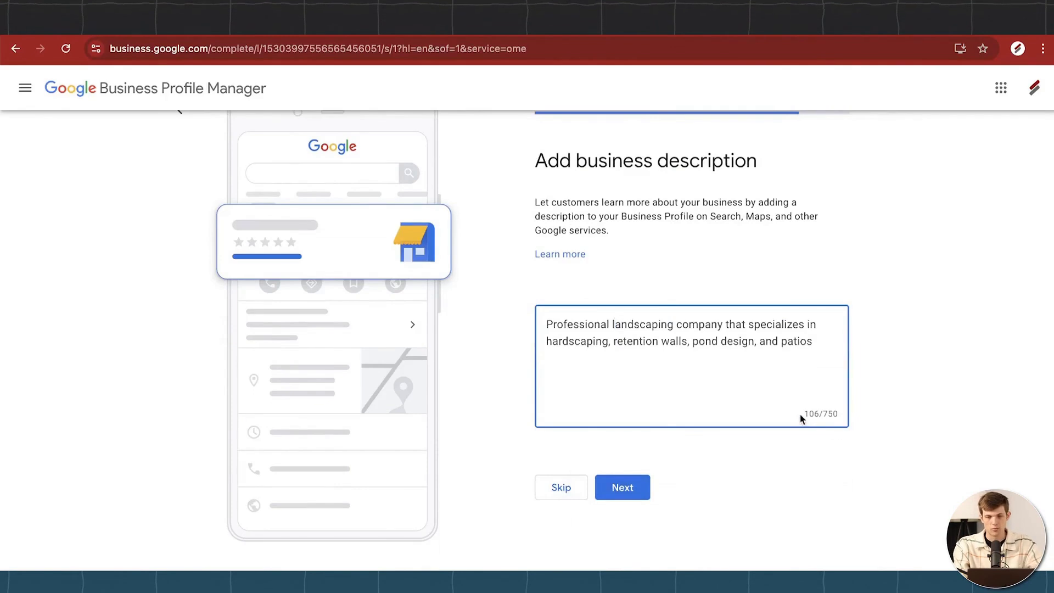
{"action": "left_click_drag", "start_coordinate": [801, 418], "coordinate": [852, 418]}
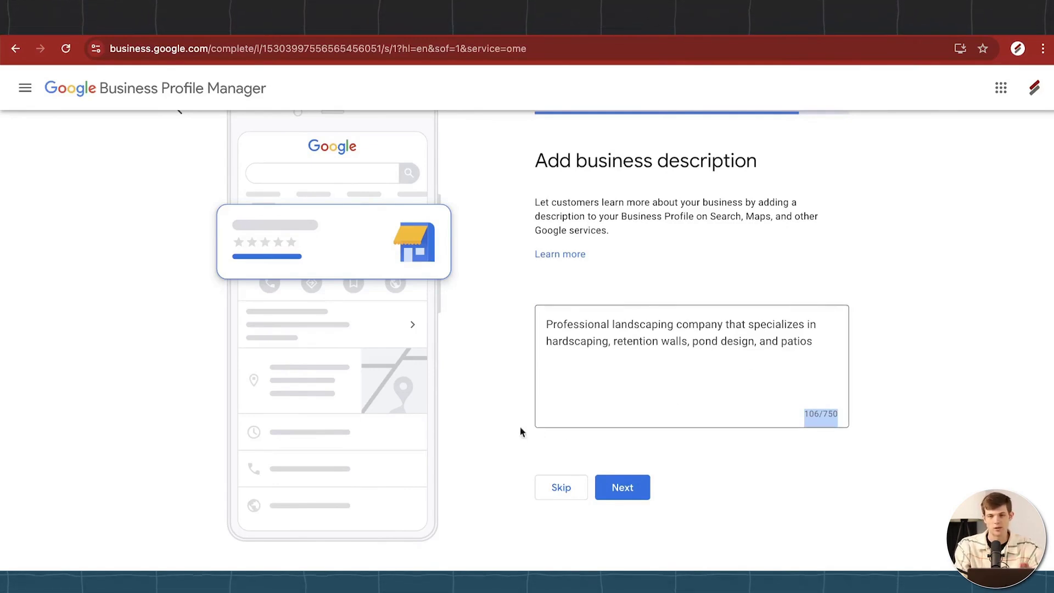
{"action": "left_click_drag", "start_coordinate": [620, 215], "coordinate": [677, 259]}
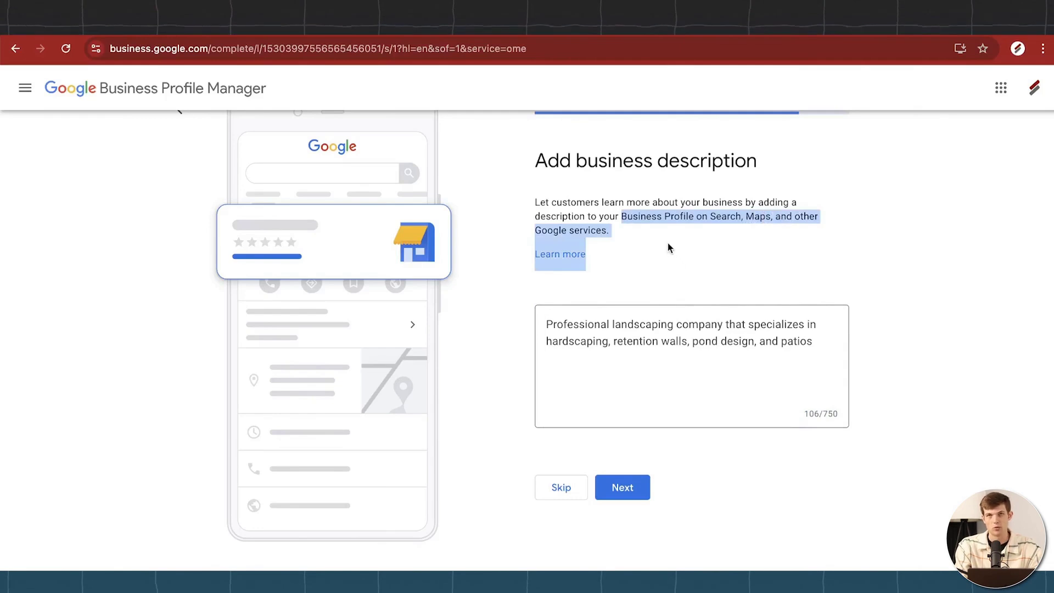
{"action": "left_click", "coordinate": [667, 242]}
{"action": "left_click", "coordinate": [622, 489]}
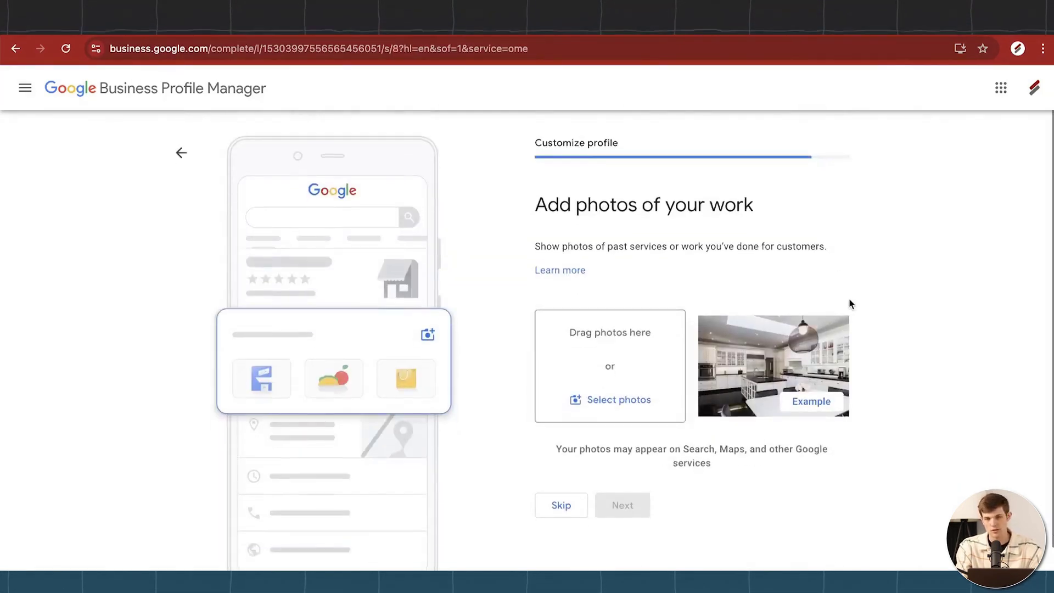
Upload four landscaping photos of past work and proceed to the advertising credit offer.
{"action": "scroll", "coordinate": [848, 302], "scroll_direction": "down", "scroll_amount": 2}
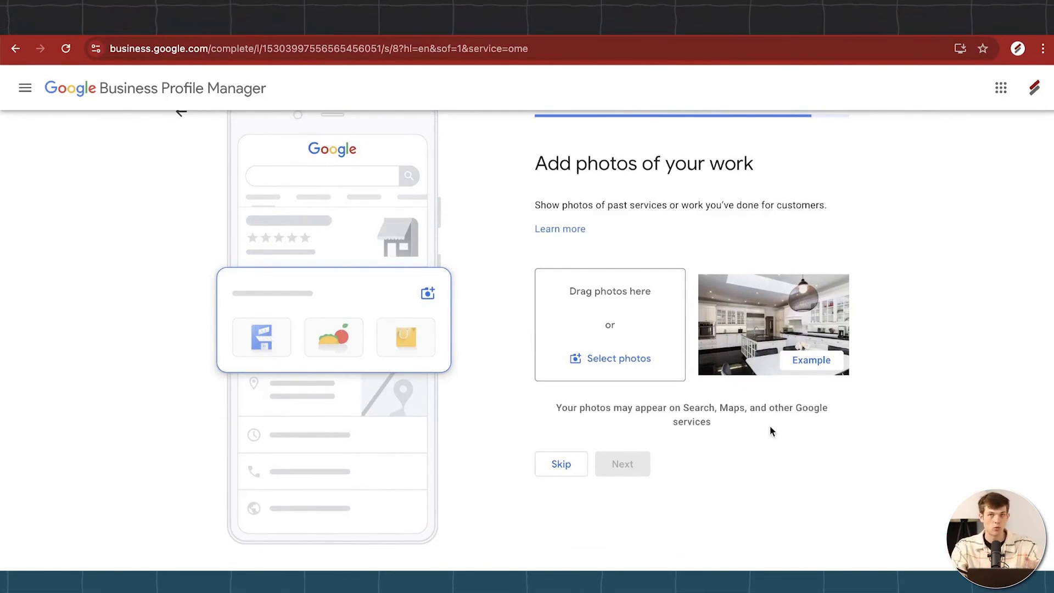
{"action": "left_click", "coordinate": [600, 362]}
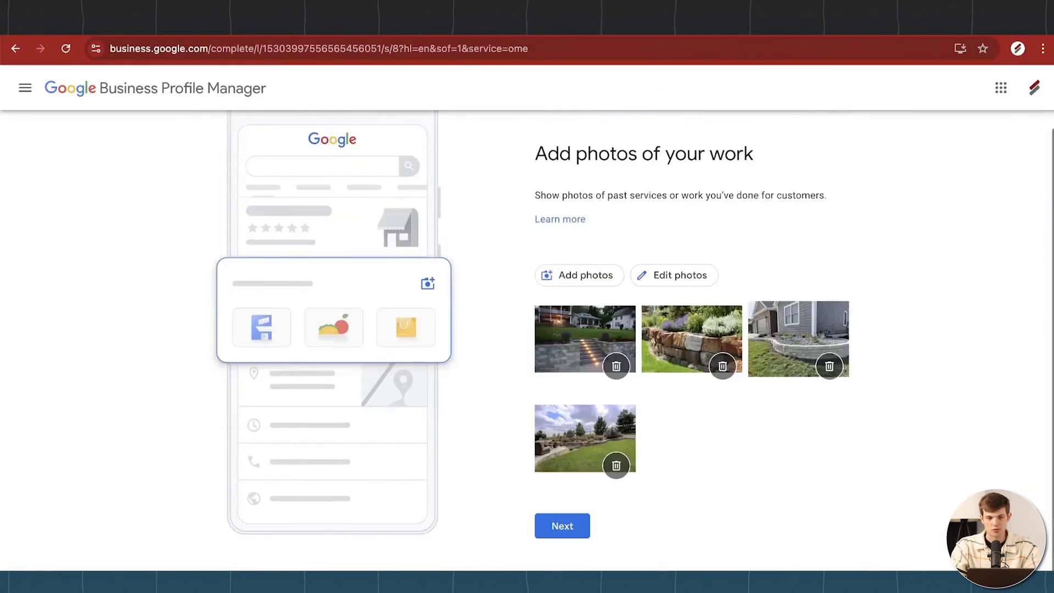
{"action": "left_click", "coordinate": [563, 527]}
Review the $500 advertising credit offer and skip it.
{"action": "scroll", "coordinate": [601, 461], "scroll_direction": "down", "scroll_amount": 1}
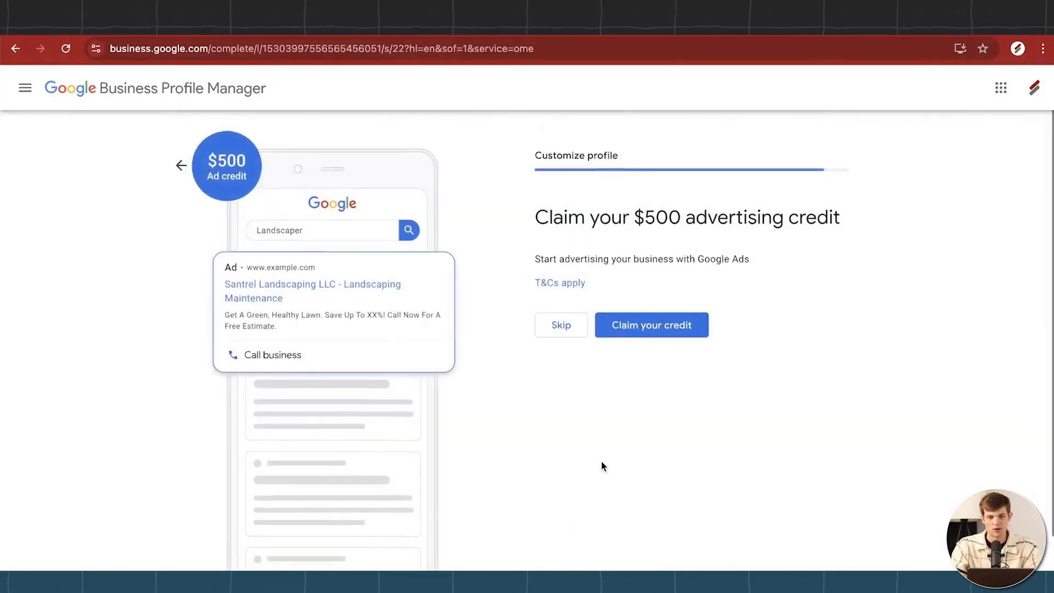
{"action": "scroll", "coordinate": [601, 466], "scroll_direction": "up", "scroll_amount": 1}
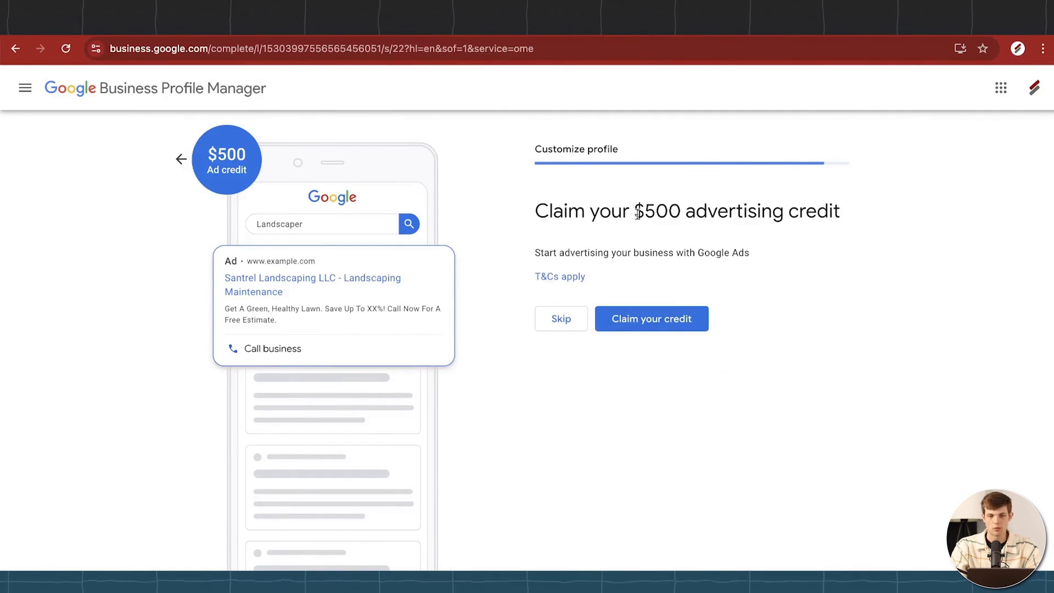
{"action": "left_click_drag", "start_coordinate": [634, 211], "coordinate": [695, 211]}
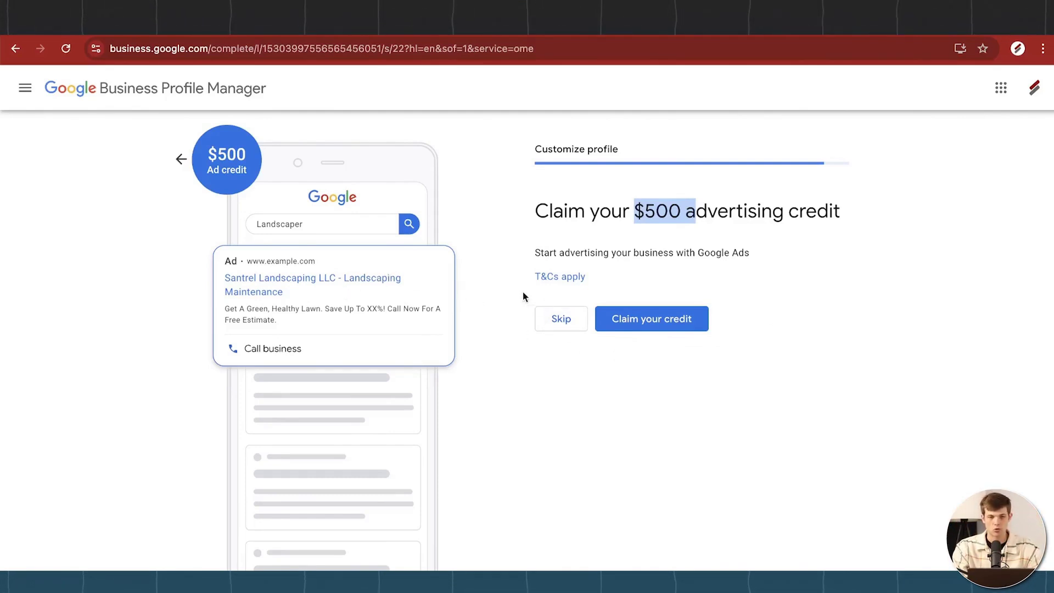
{"action": "left_click", "coordinate": [504, 289]}
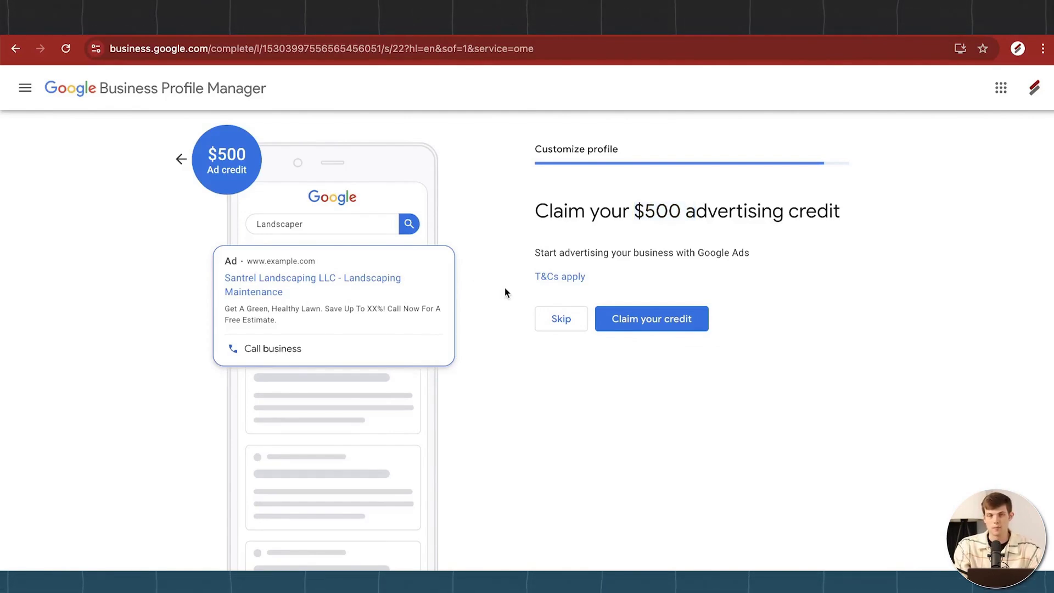
{"action": "left_click", "coordinate": [569, 326]}
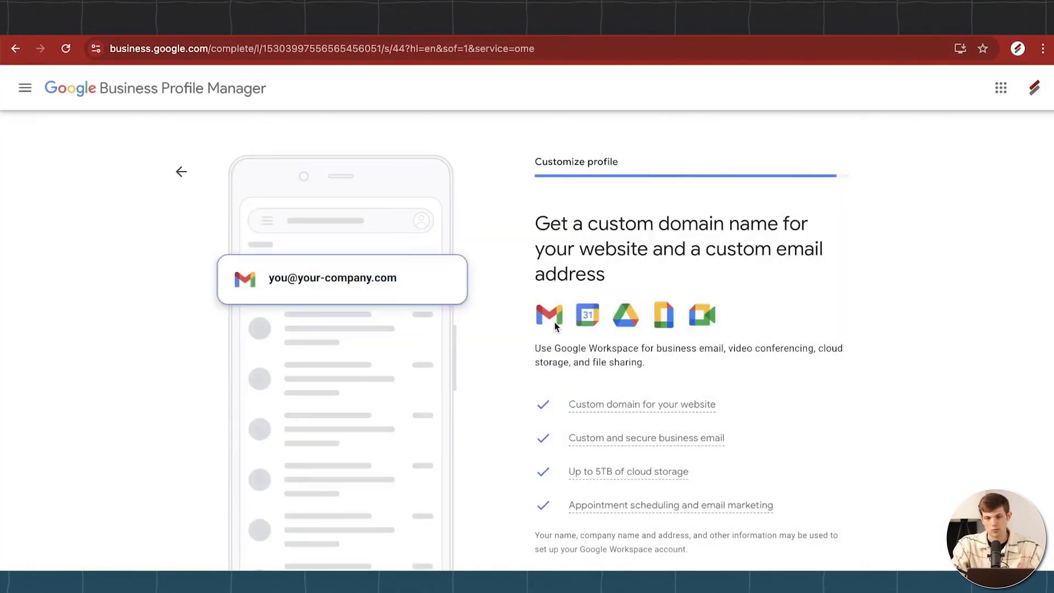
Skip the Google Workspace custom domain and email offer and finish customizing the profile.
{"action": "scroll", "coordinate": [431, 368], "scroll_direction": "down", "scroll_amount": 3}
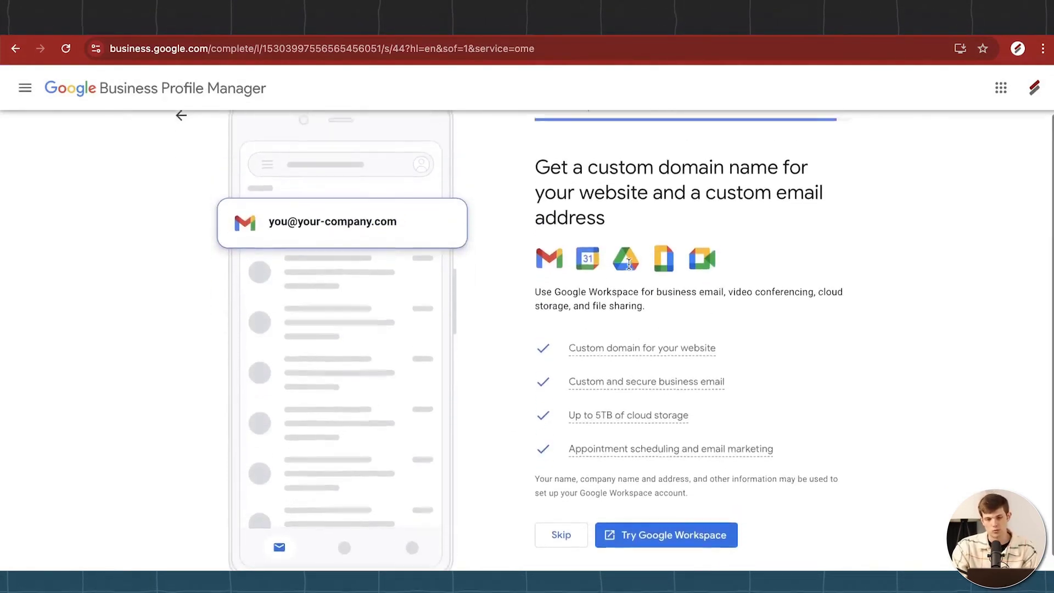
{"action": "left_click", "coordinate": [563, 500]}
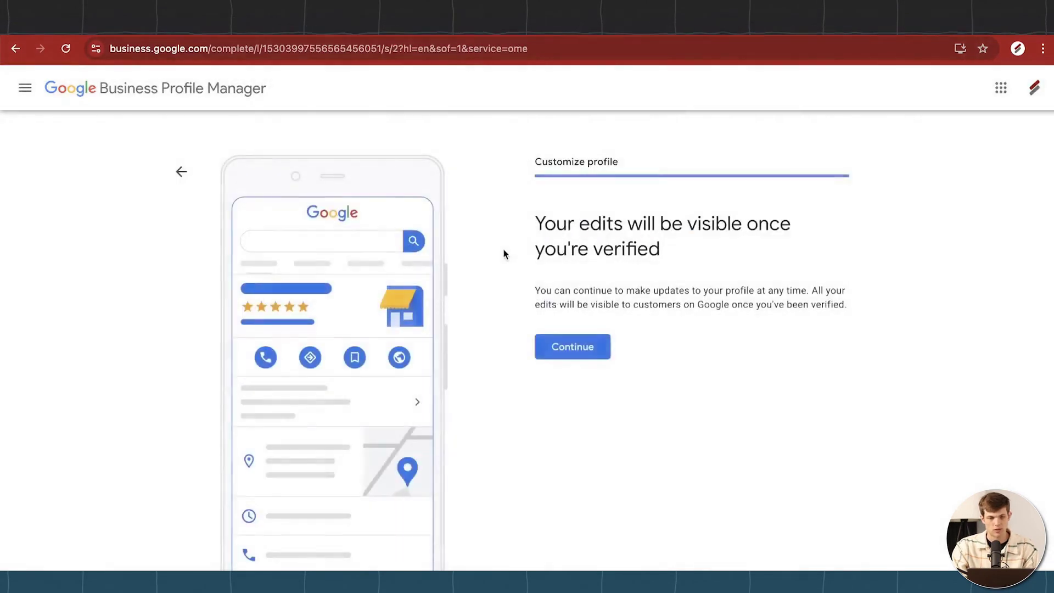
{"action": "left_click", "coordinate": [555, 351]}
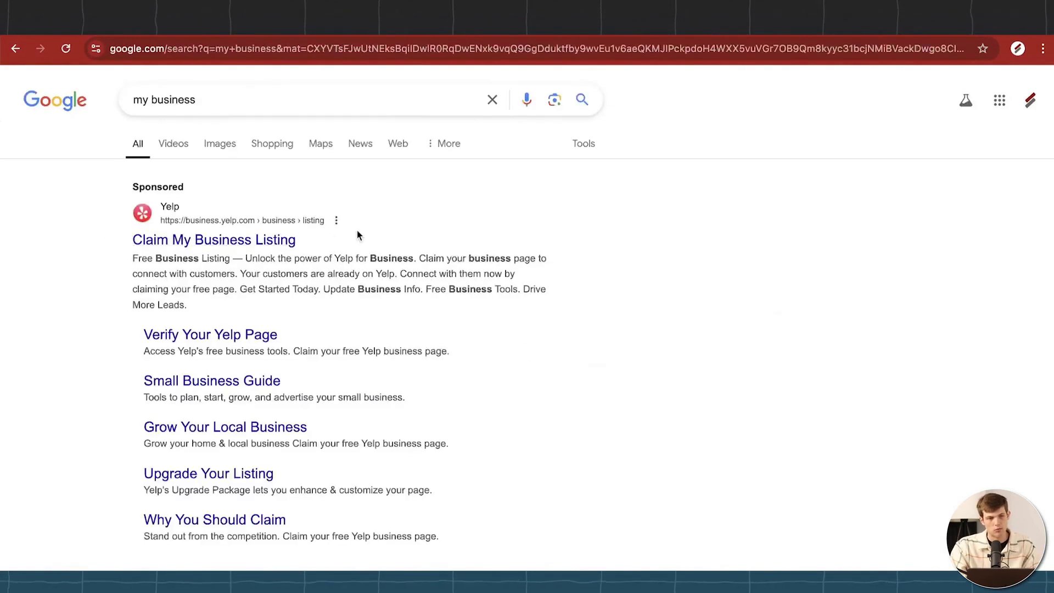
Examine the new business profile in the search results, including its management options, verification notice and business details.
{"action": "scroll", "coordinate": [562, 271], "scroll_direction": "down", "scroll_amount": 10}
{"action": "scroll", "coordinate": [562, 271], "scroll_direction": "up", "scroll_amount": 2}
{"action": "scroll", "coordinate": [561, 277], "scroll_direction": "up", "scroll_amount": 2}
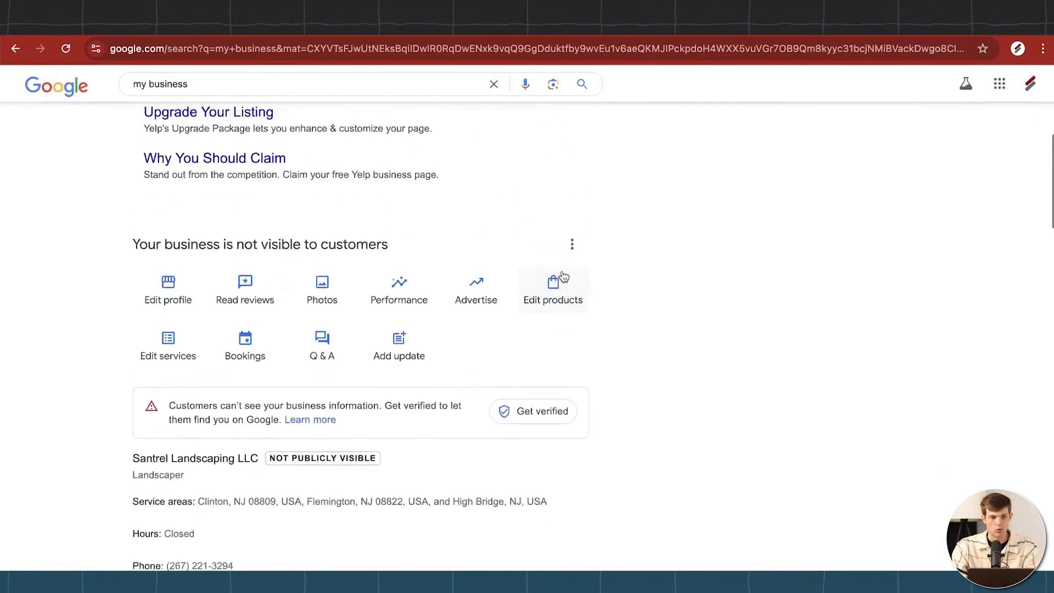
{"action": "scroll", "coordinate": [384, 279], "scroll_direction": "down", "scroll_amount": 1}
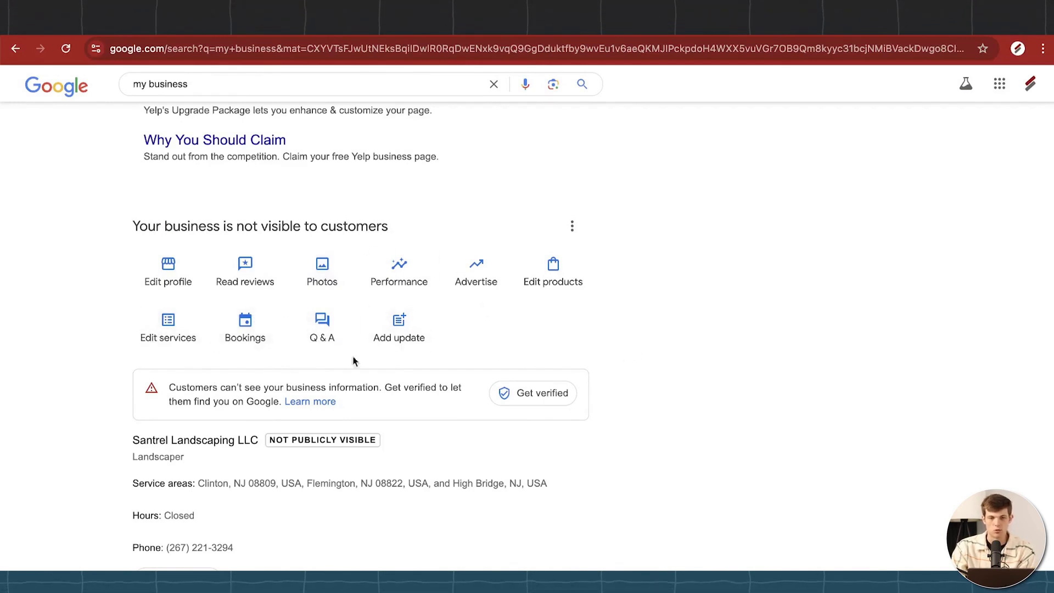
{"action": "scroll", "coordinate": [454, 353], "scroll_direction": "down", "scroll_amount": 2}
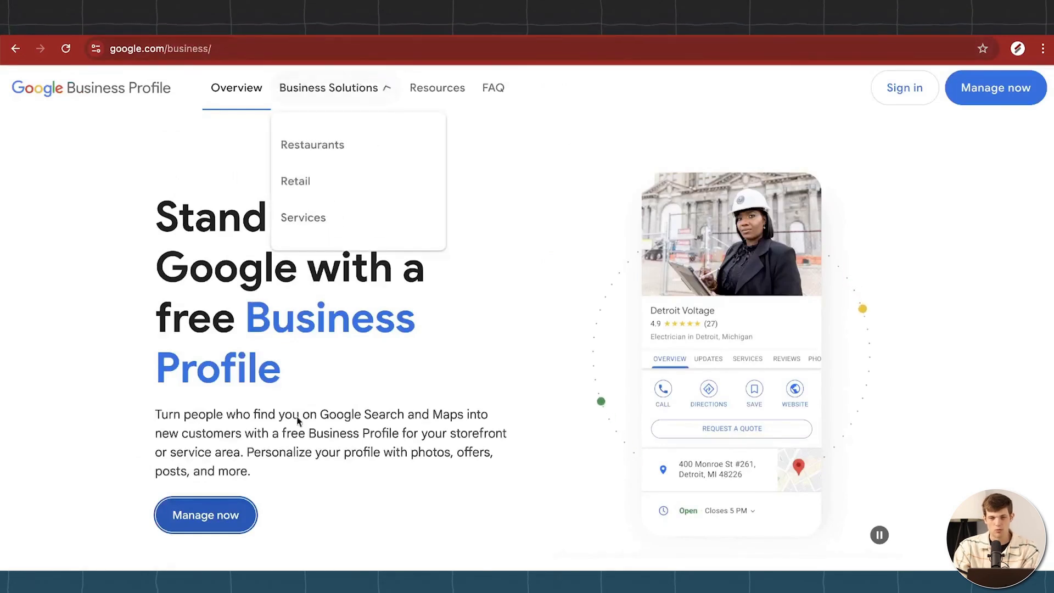
Open the business management area from the Google Business Profile homepage.
{"action": "left_click", "coordinate": [207, 519]}
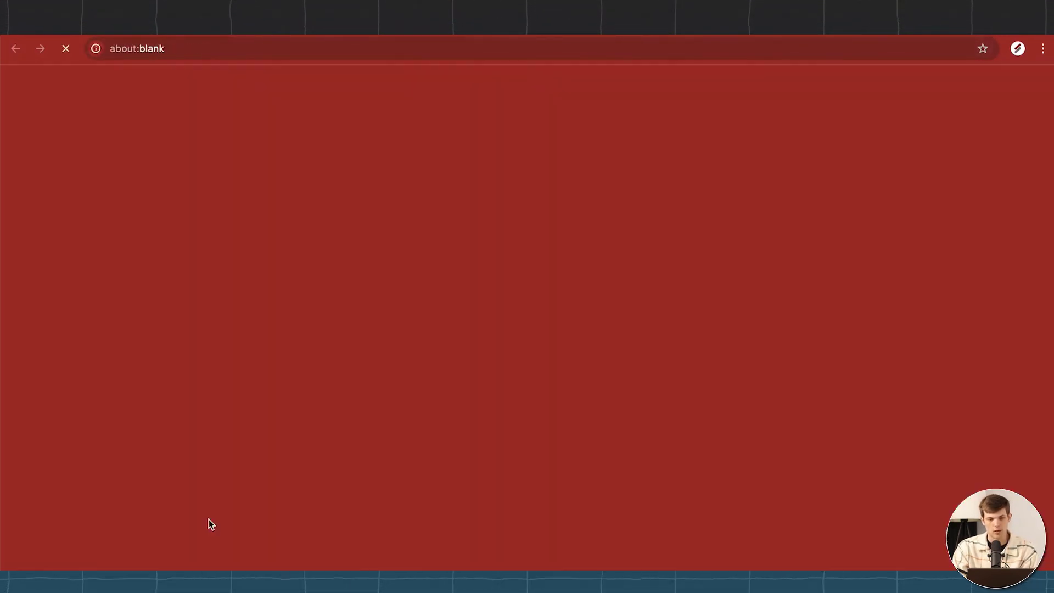